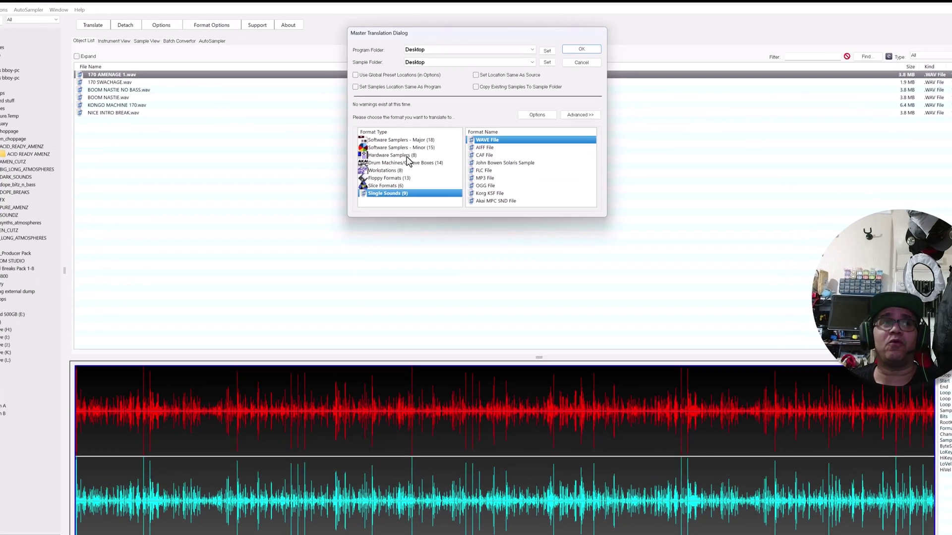
# Step: Translate 170 AMENAGE 1.wav to Kontakt 3.5 Instrument format and open the Desktop output folder
pyautogui.click(406, 156)
pyautogui.click(405, 140)
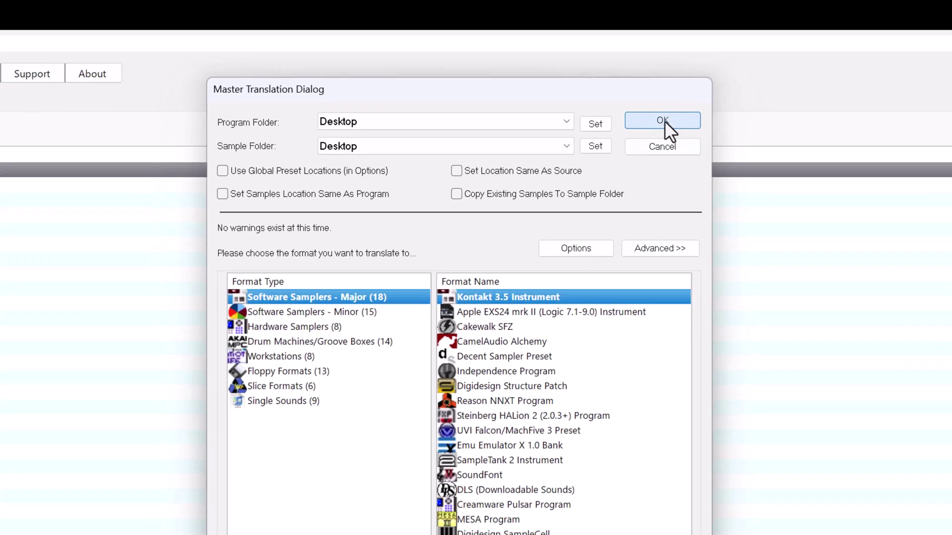
pyautogui.click(664, 121)
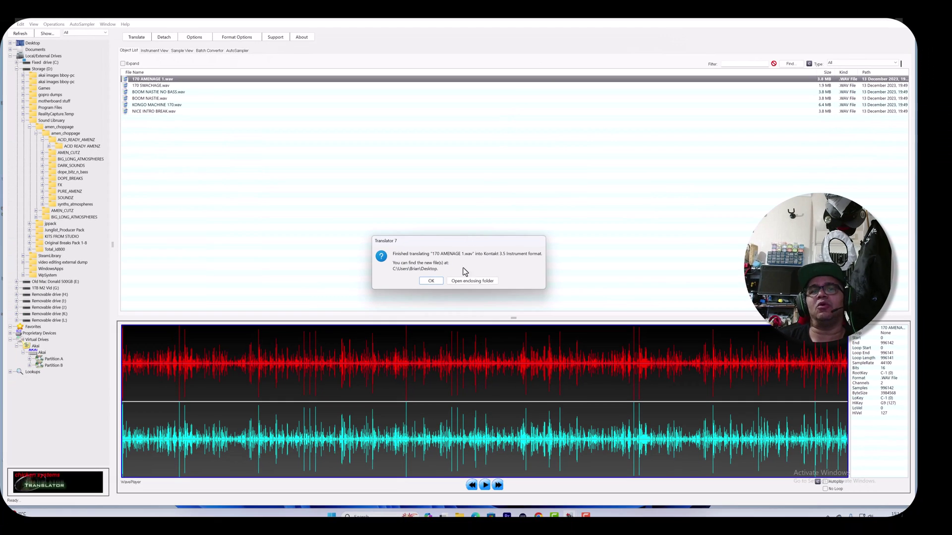
pyautogui.click(459, 281)
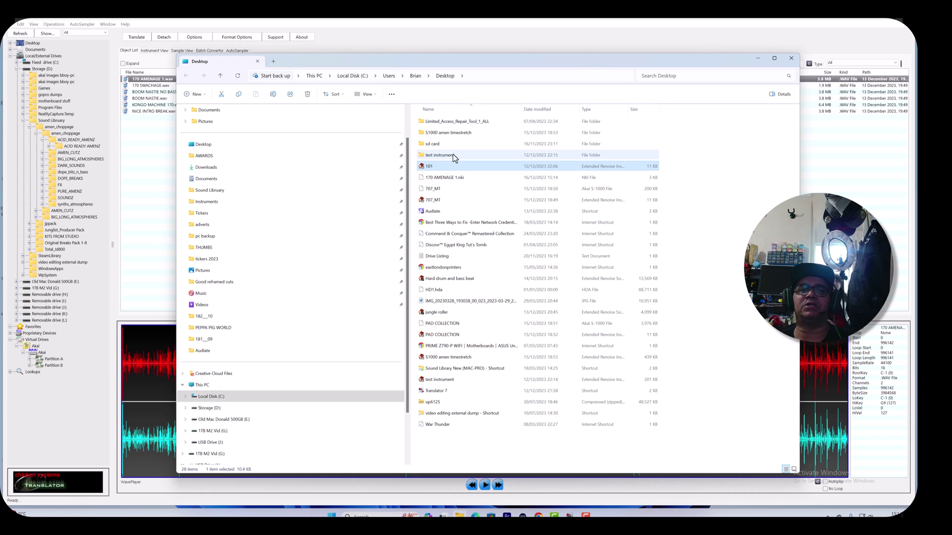
# Step: Check that the Desktop's test instrument folder is empty, then close File Explorer
pyautogui.click(452, 122)
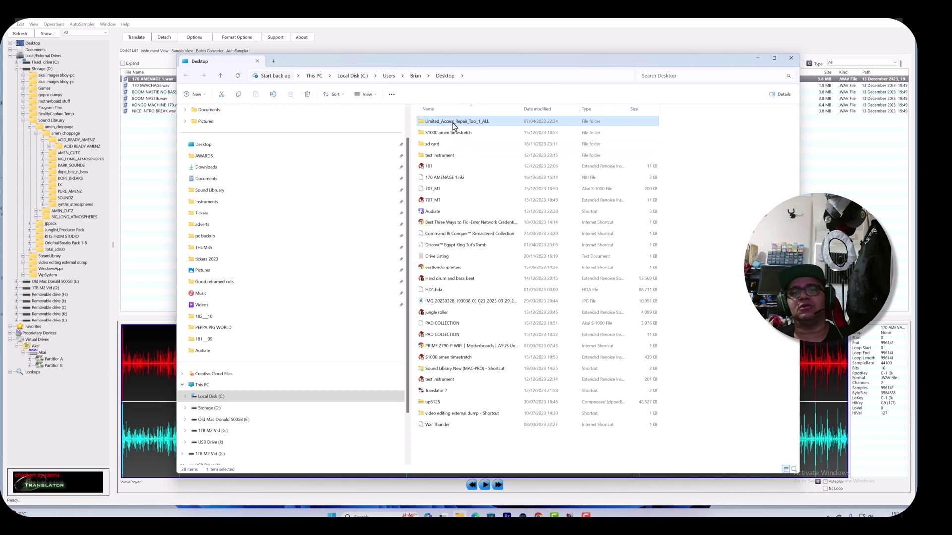
pyautogui.doubleClick(439, 156)
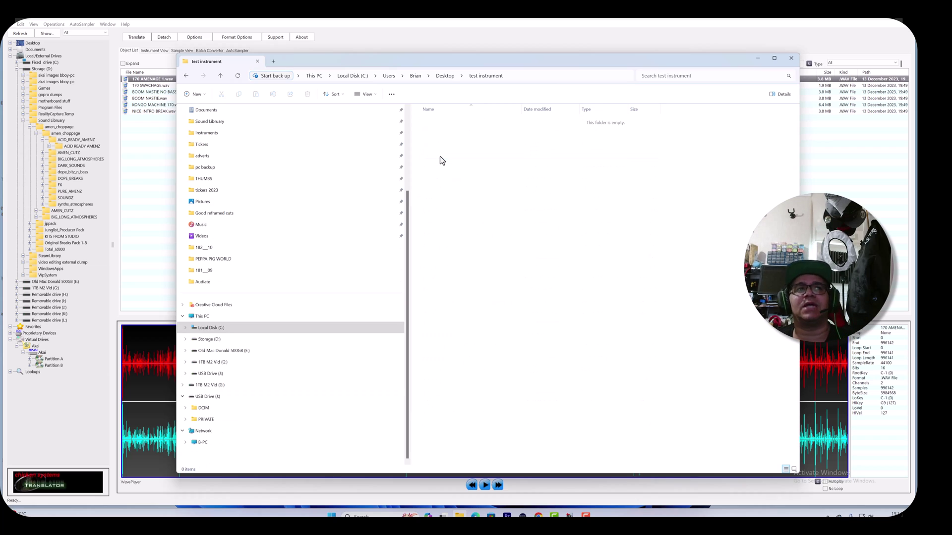
pyautogui.hotkey('alt', 'Left')
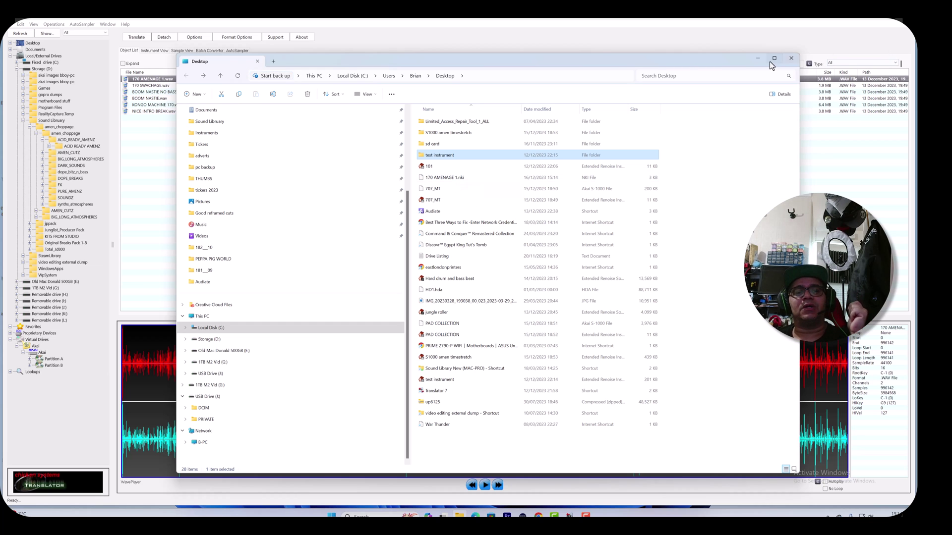
pyautogui.click(791, 58)
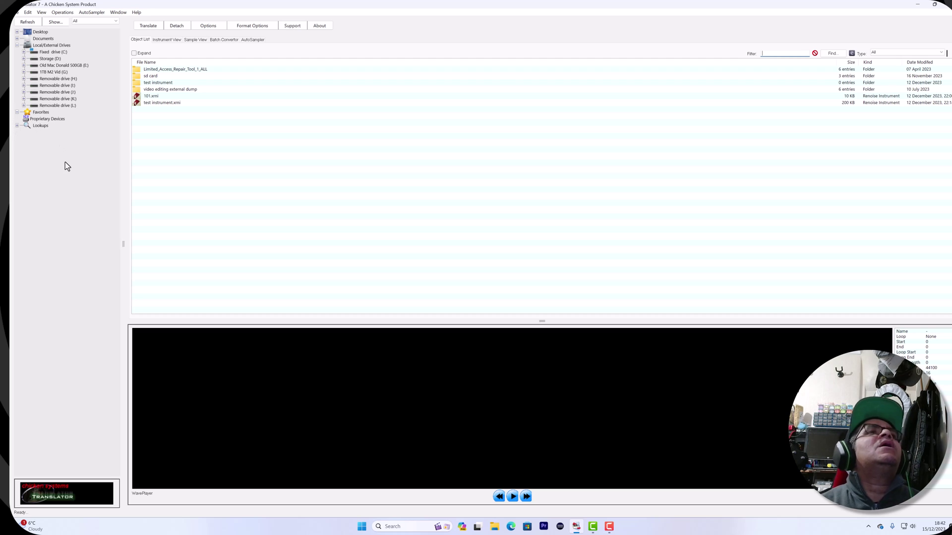
# Step: Browse the Proprietary Devices section, then minimize Translator to show the desktop
pyautogui.click(47, 119)
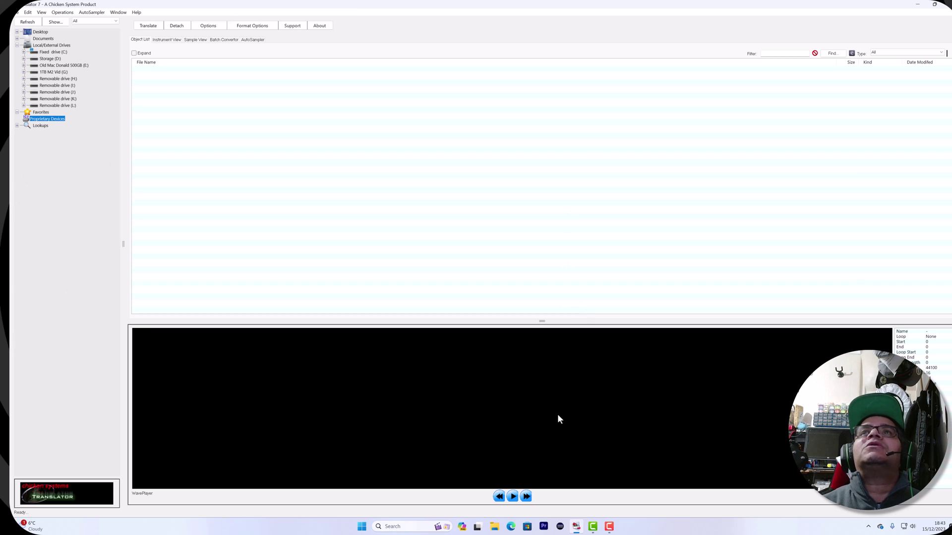
pyautogui.press('super+d')
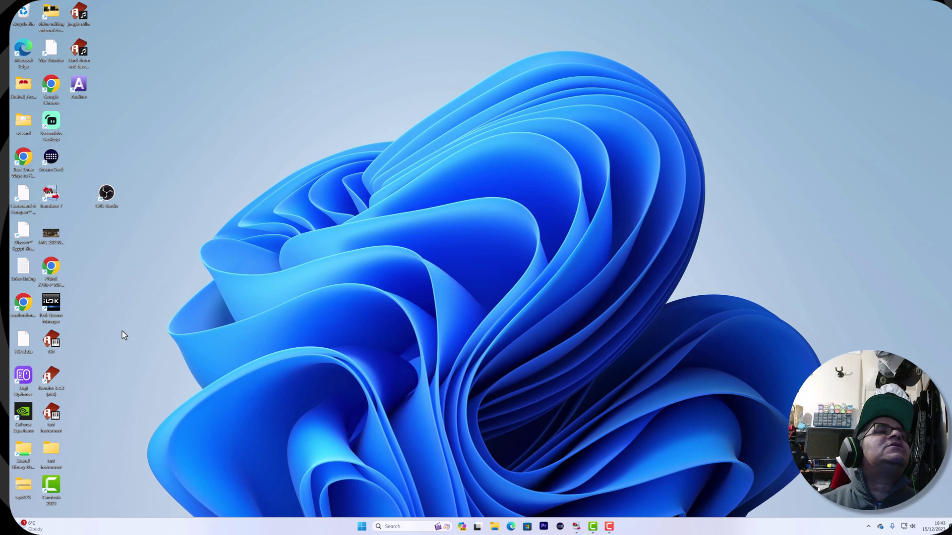
# Step: In Renoise's Sampler, load the S1000 amen timestretch preset from S1000 SOUNDS
pyautogui.doubleClick(51, 379)
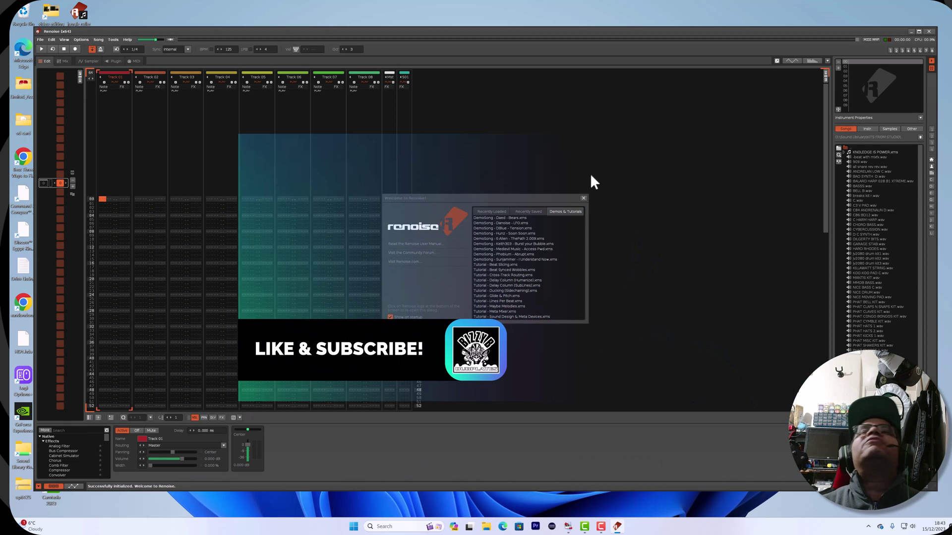
pyautogui.click(583, 198)
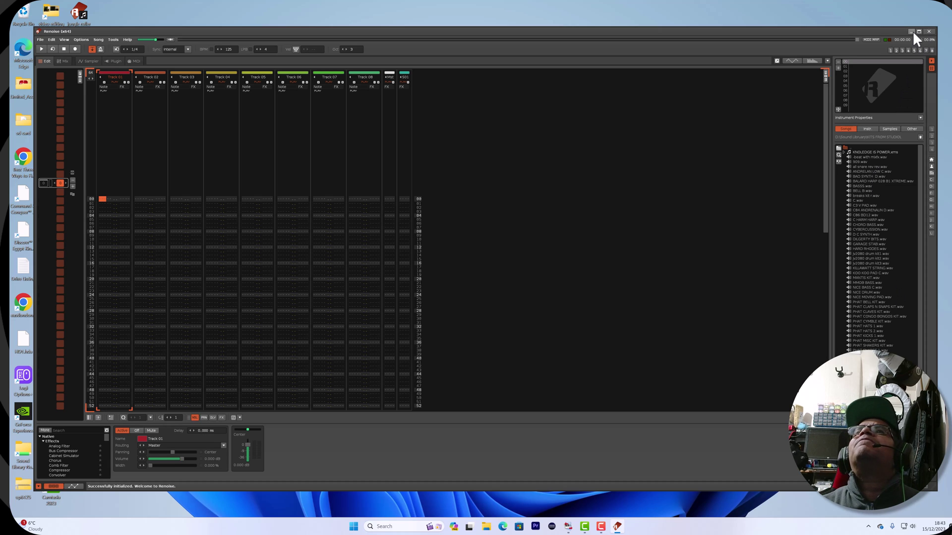
pyautogui.click(93, 60)
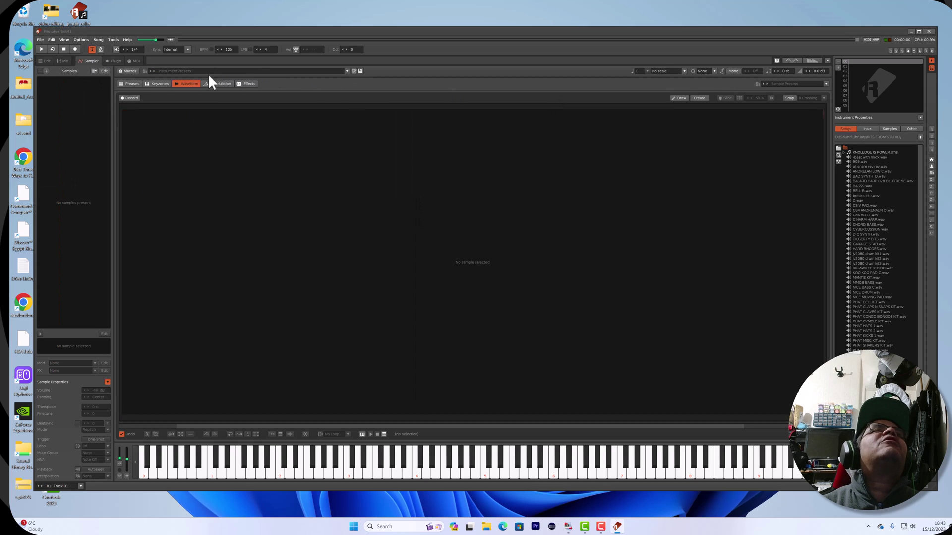
pyautogui.click(223, 72)
pyautogui.scroll(-5, 183, 144)
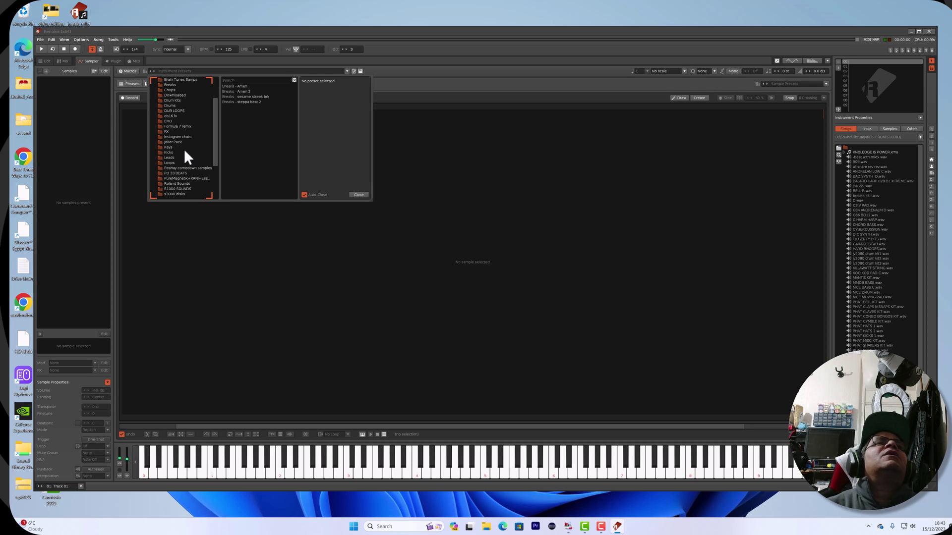
pyautogui.click(181, 147)
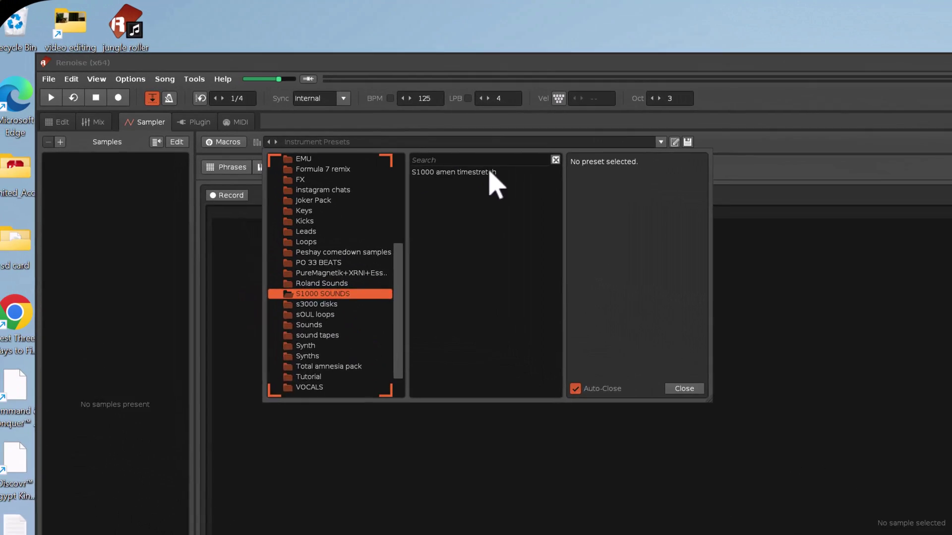
pyautogui.doubleClick(490, 173)
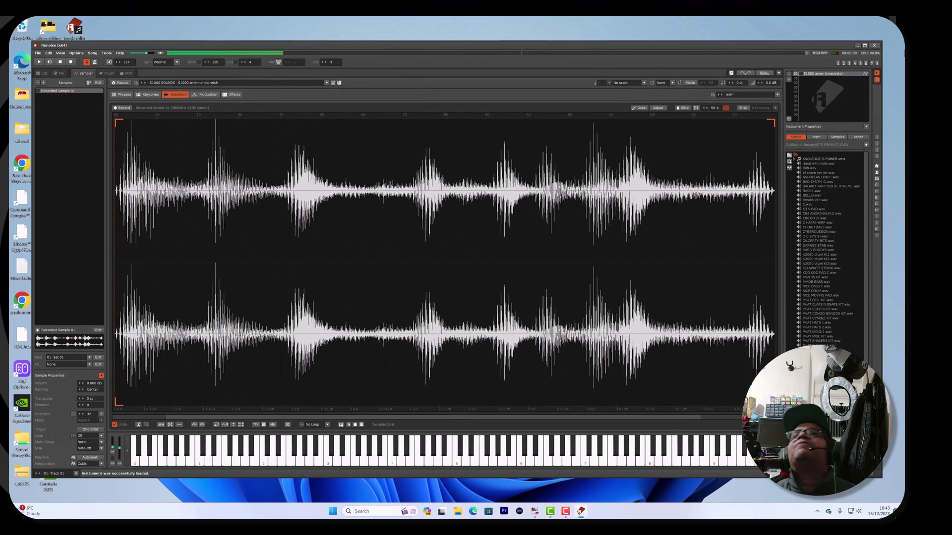
# Step: Minimize Renoise and browse to the Instruments > Downloaded folder in File Explorer
pyautogui.click(857, 46)
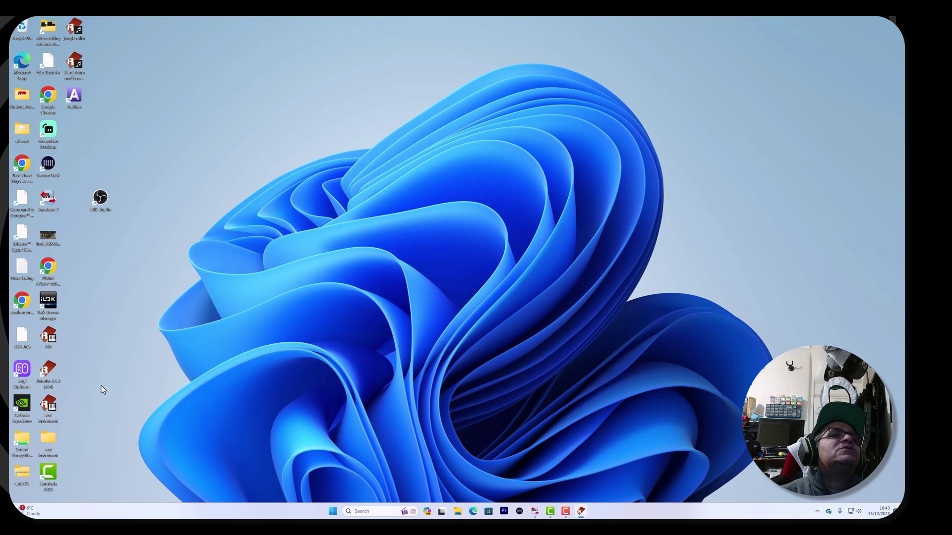
pyautogui.click(457, 511)
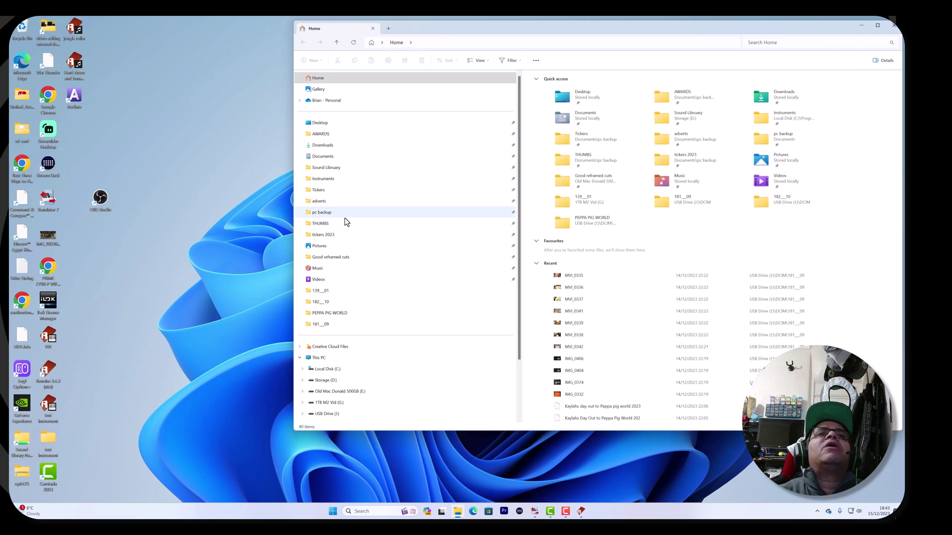
pyautogui.click(337, 181)
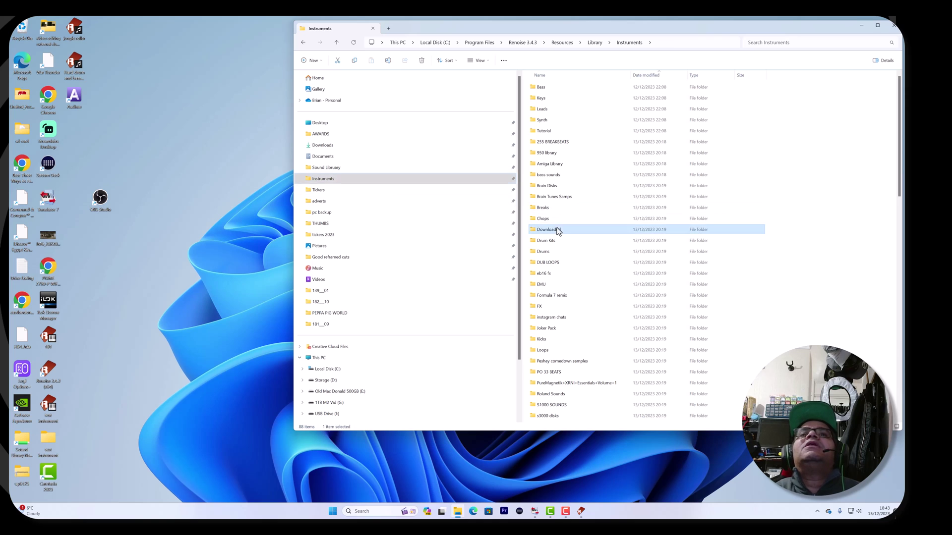
pyautogui.doubleClick(548, 229)
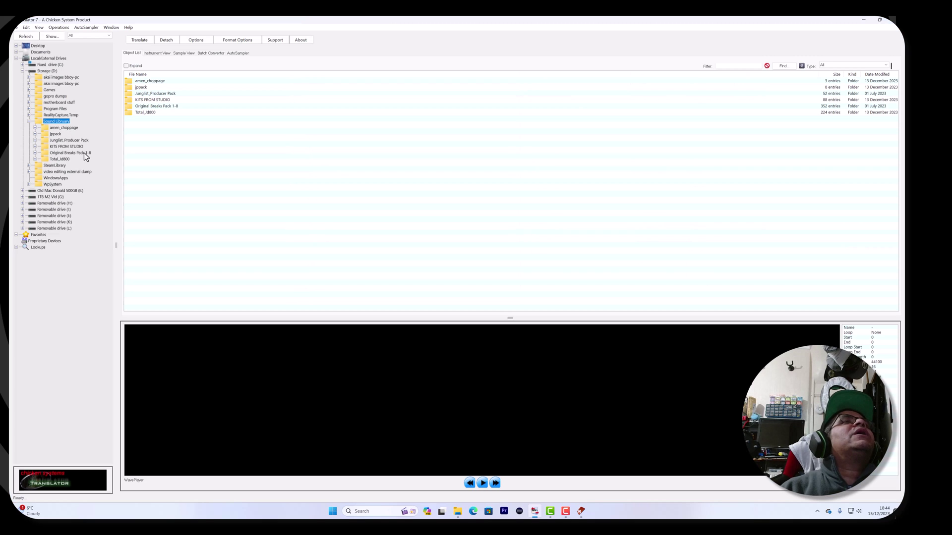
# Step: Start a bulk conversion of the jppack folder, then cancel it
pyautogui.click(143, 87)
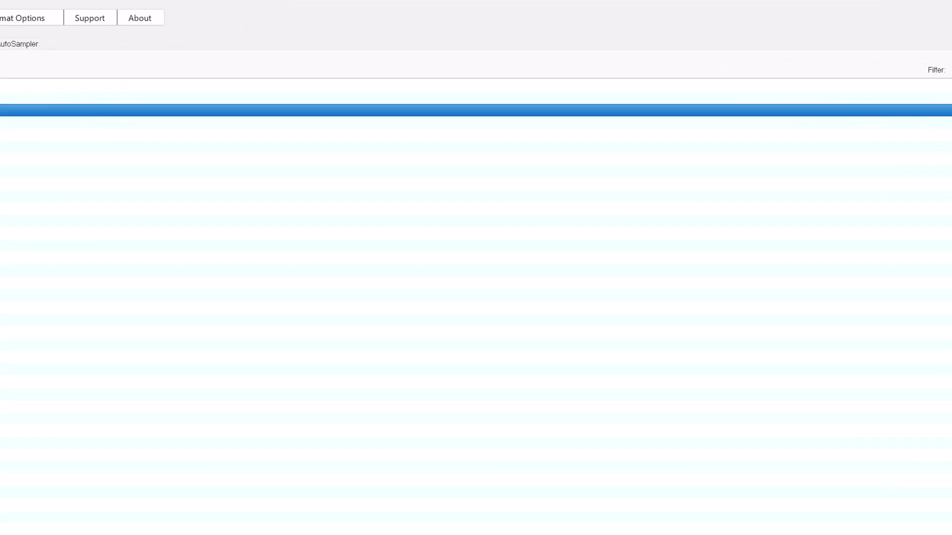
pyautogui.click(139, 40)
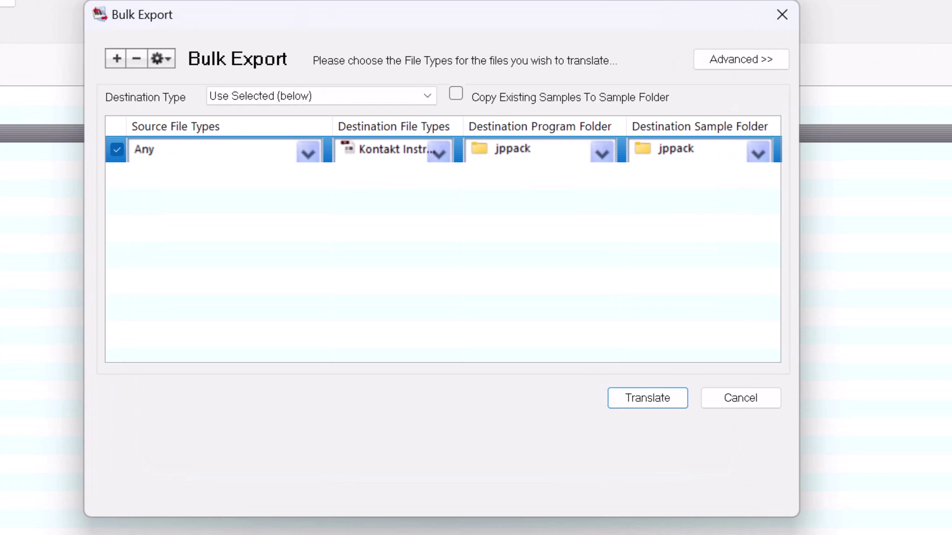
pyautogui.click(744, 401)
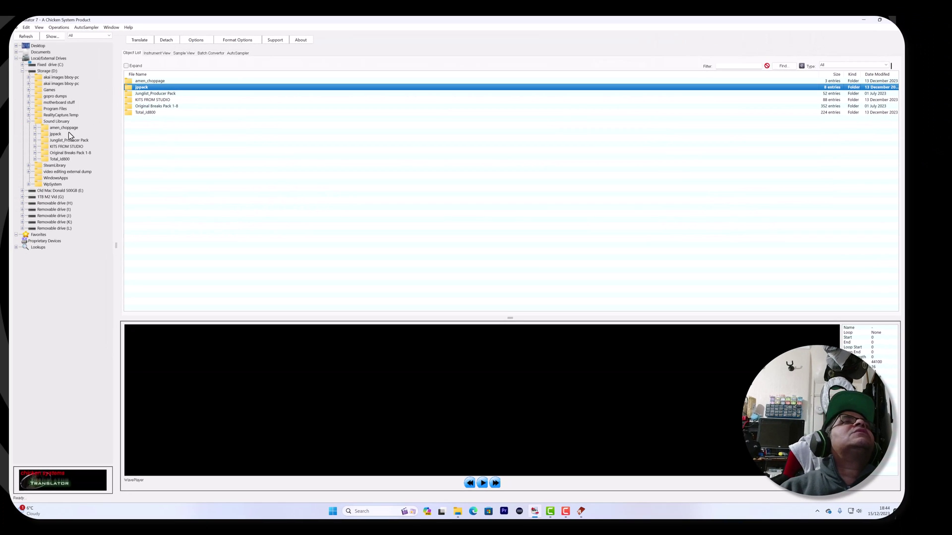
# Step: Open jppack > Folder-1 > Folder-1 > BREAKS, play 131_A, and accept the NilObjectException crash
pyautogui.click(69, 136)
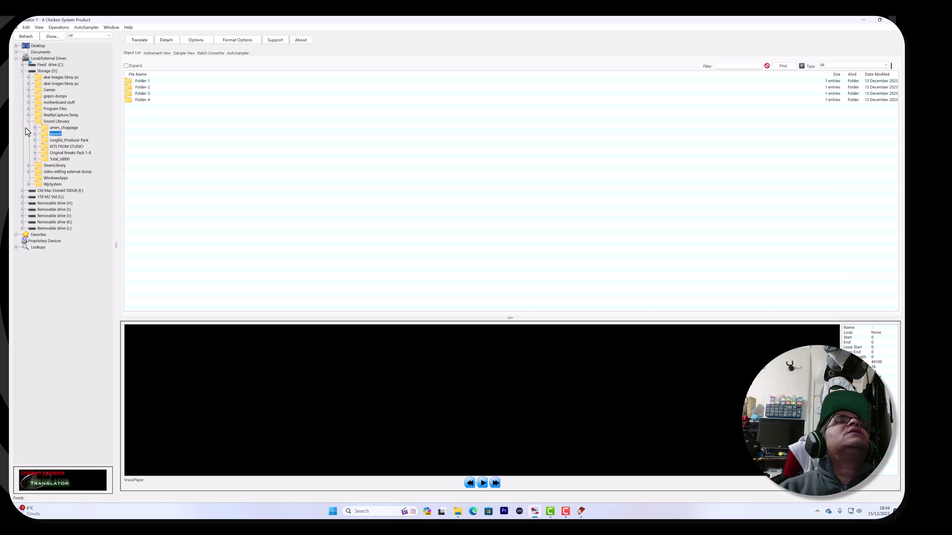
pyautogui.click(41, 140)
pyautogui.click(68, 147)
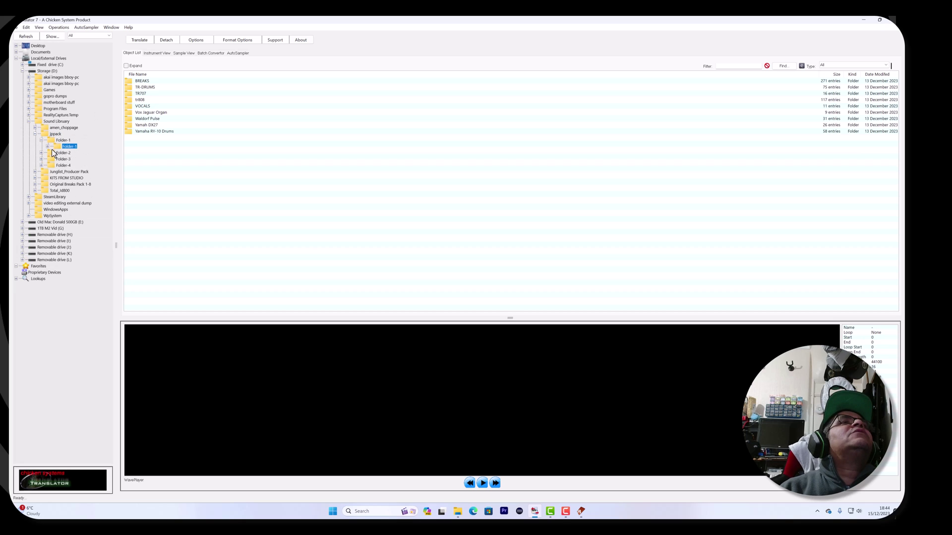
pyautogui.click(48, 147)
pyautogui.click(72, 154)
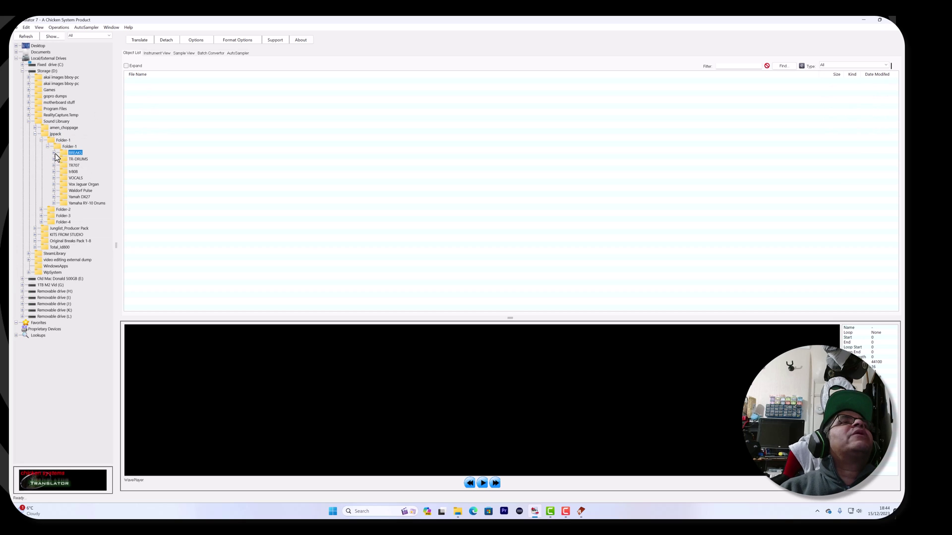
pyautogui.click(483, 483)
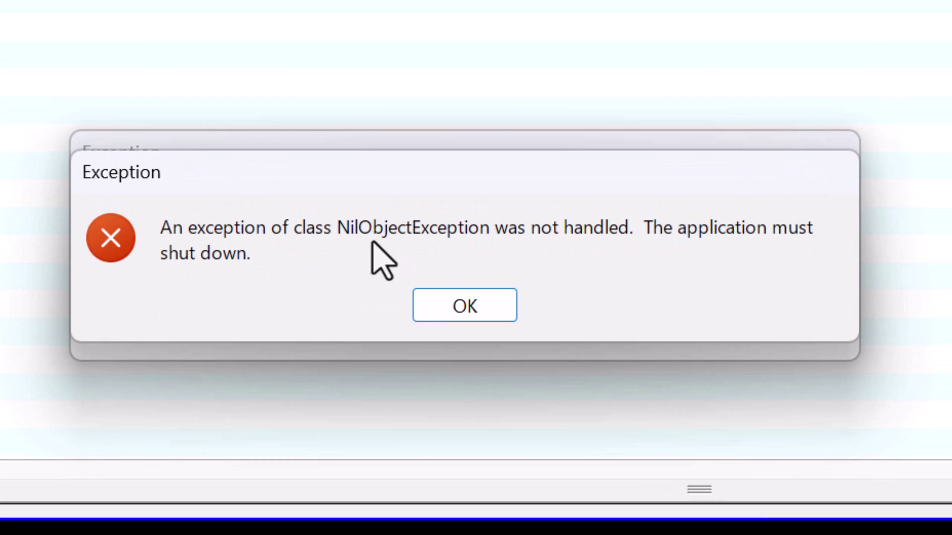
pyautogui.click(432, 306)
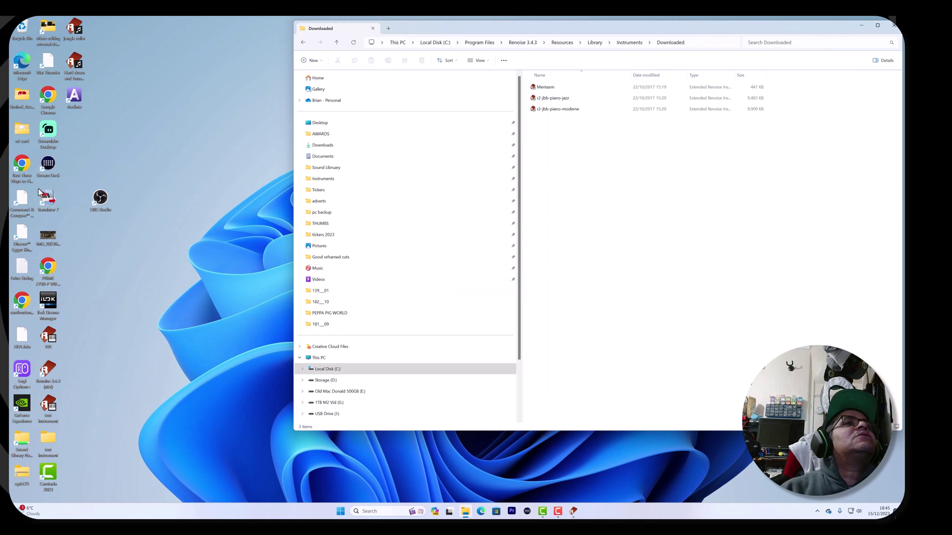
# Step: Relaunch Translator 7 from its desktop icon
pyautogui.click(42, 197)
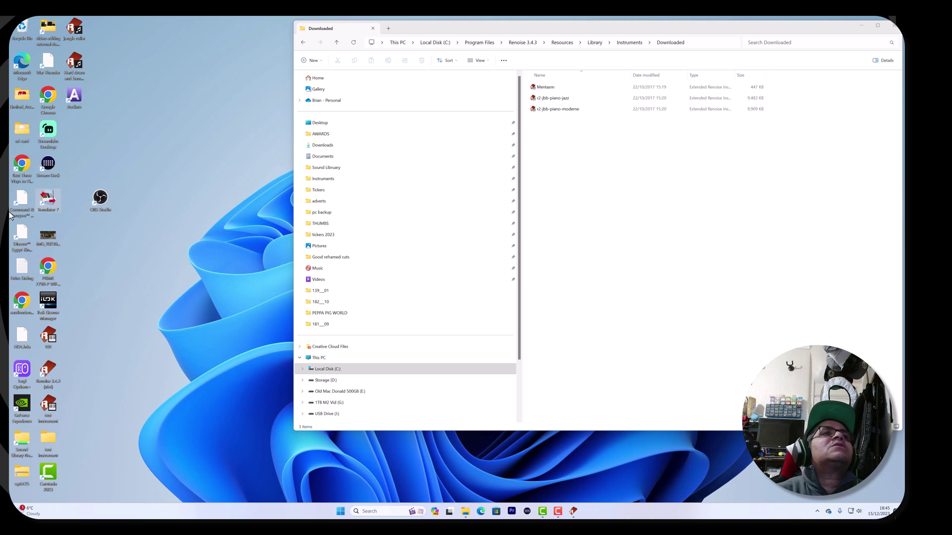
pyautogui.doubleClick(48, 212)
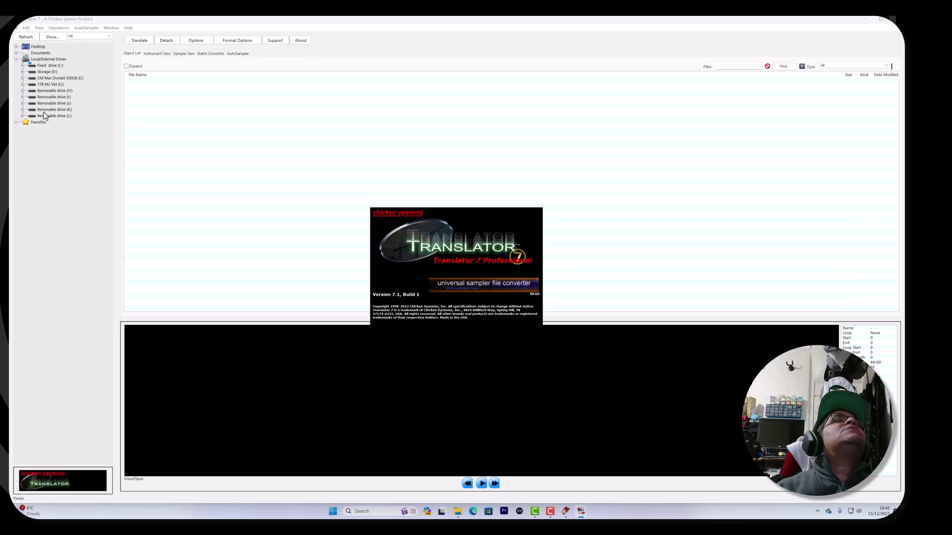
# Step: Expand Storage (D:) > Sound Library > amen_choppage > AMEN_CUTZ and open the inner AMEN CUTZ folder
pyautogui.doubleClick(47, 72)
pyautogui.click(50, 122)
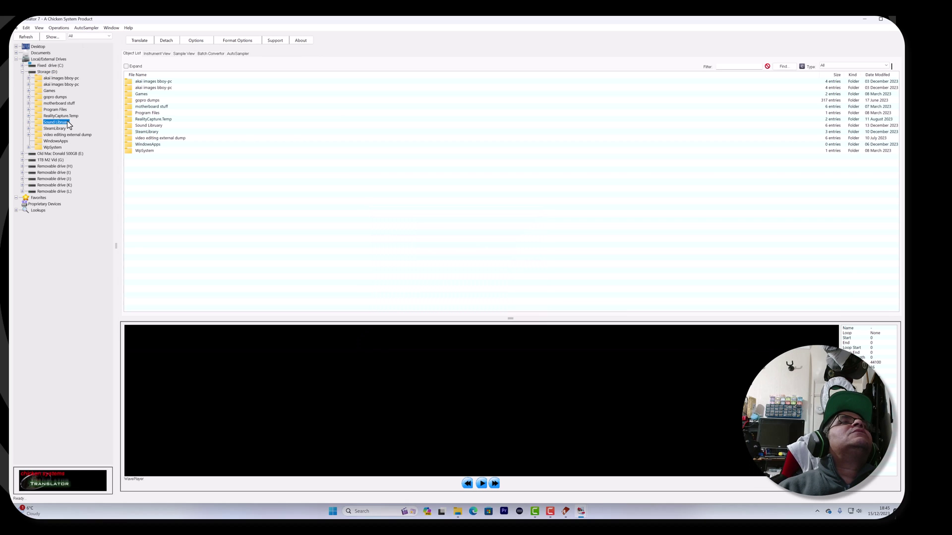
pyautogui.click(29, 122)
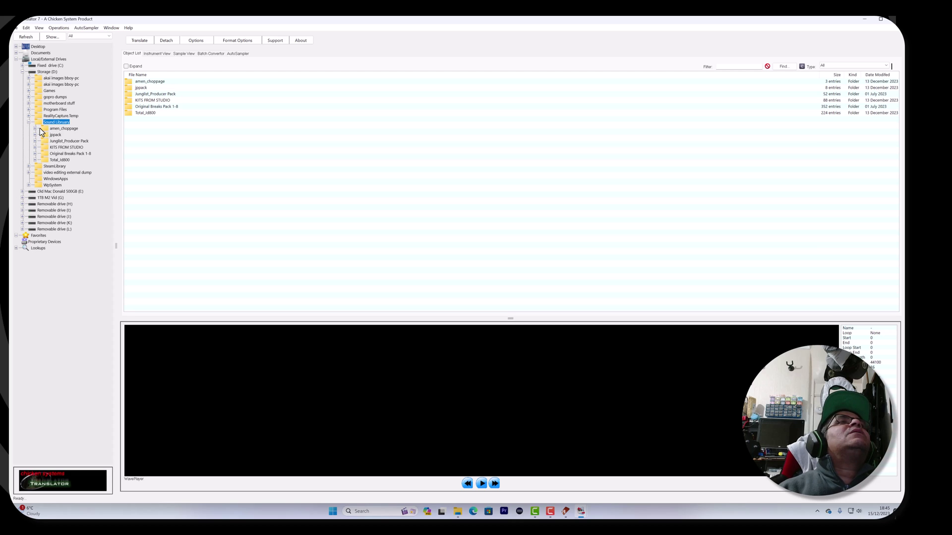
pyautogui.click(36, 129)
pyautogui.click(63, 141)
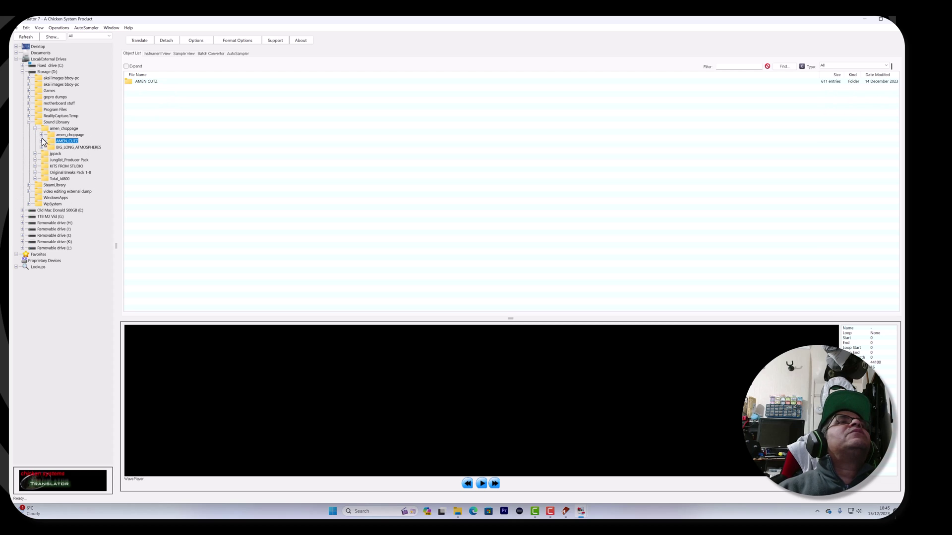
pyautogui.click(42, 142)
pyautogui.click(60, 149)
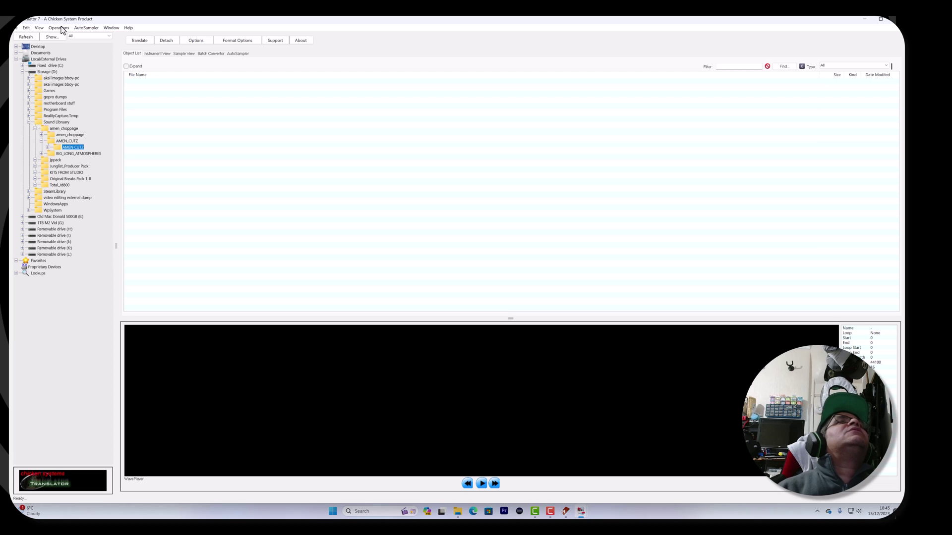
# Step: In Audio/MIDI options, set the audio input to Primary Sound Card and apply
pyautogui.click(195, 41)
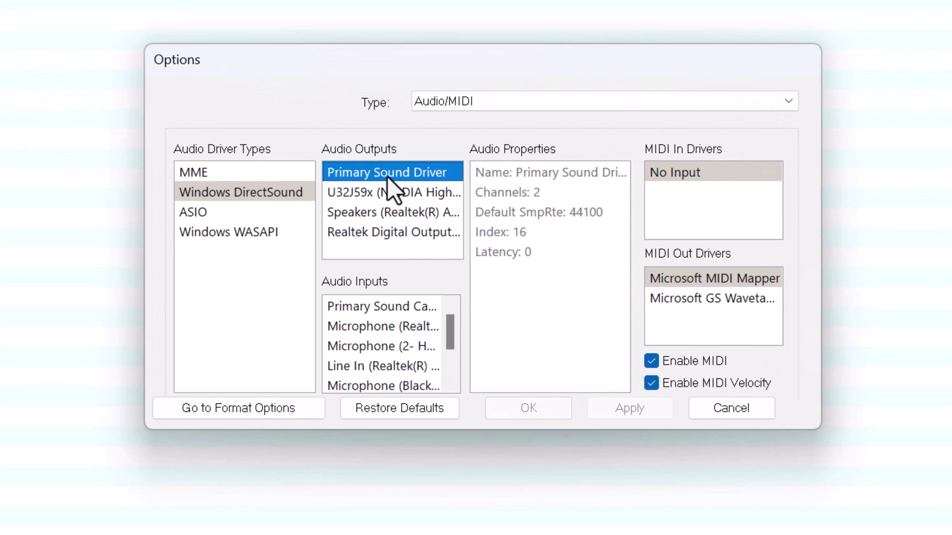
pyautogui.click(373, 308)
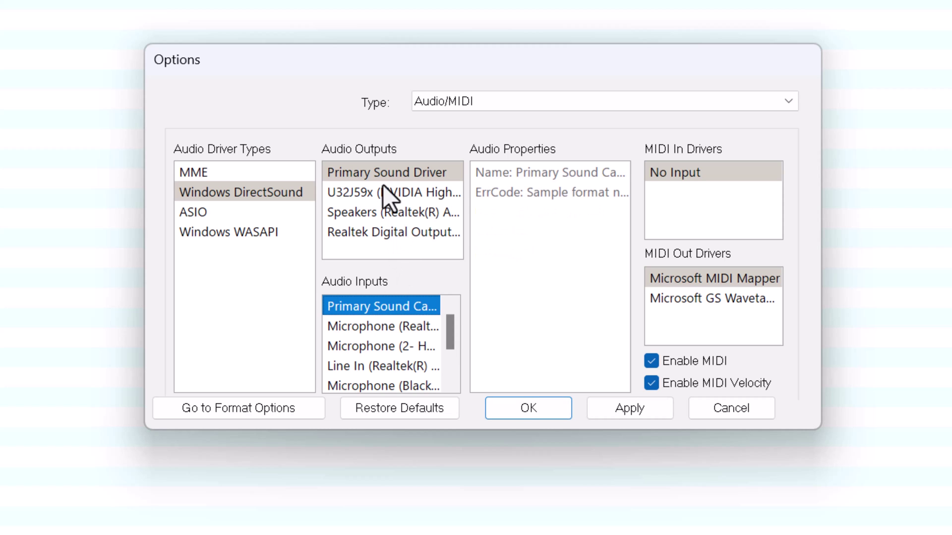
pyautogui.click(627, 407)
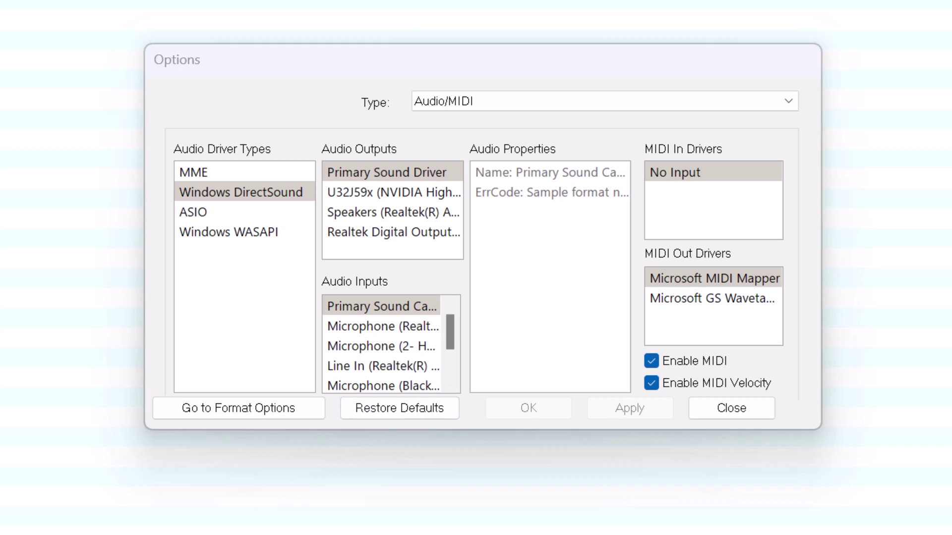
# Step: Try the U32J59x and Realtek outputs, then apply Primary Sound Driver as audio output
pyautogui.moveTo(374, 66); pyautogui.dragTo(53, 233)
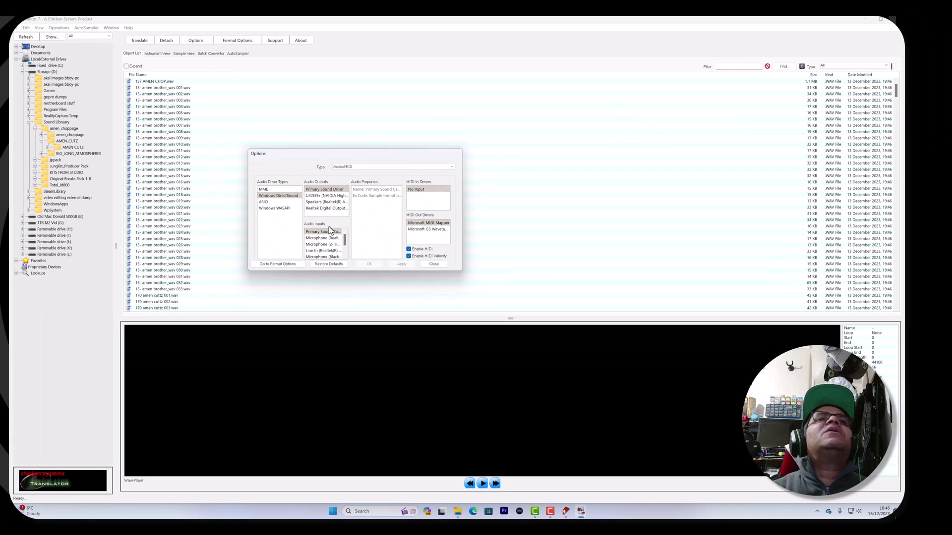
pyautogui.click(325, 195)
pyautogui.click(326, 202)
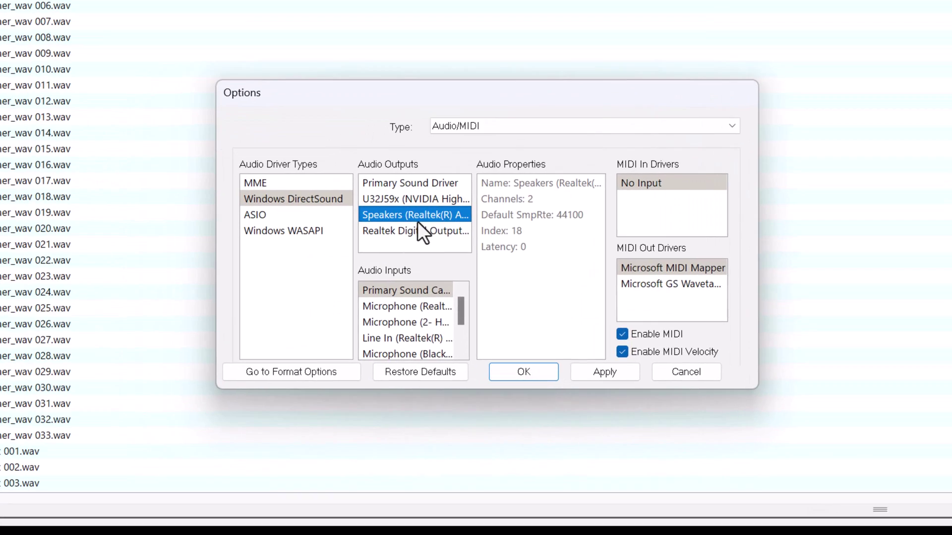
pyautogui.click(414, 199)
pyautogui.click(411, 183)
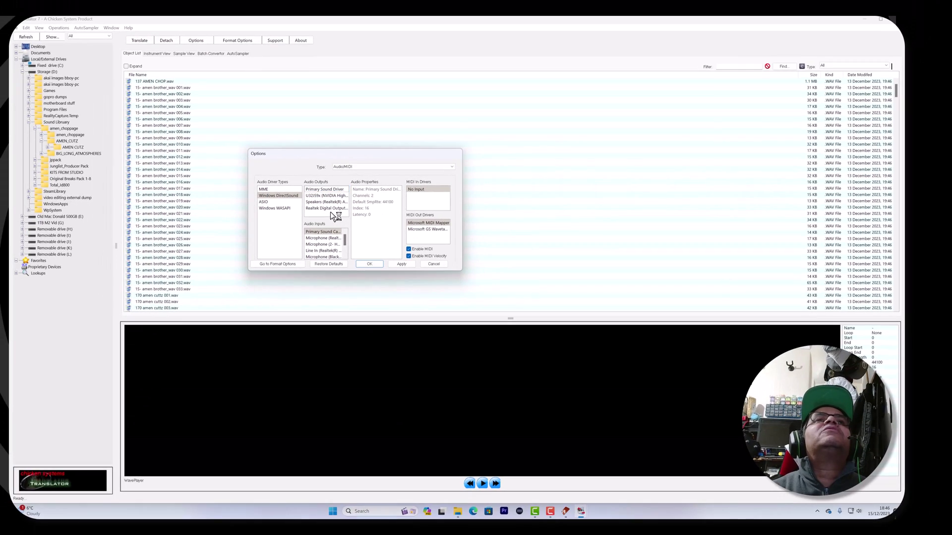
pyautogui.click(330, 209)
pyautogui.click(327, 191)
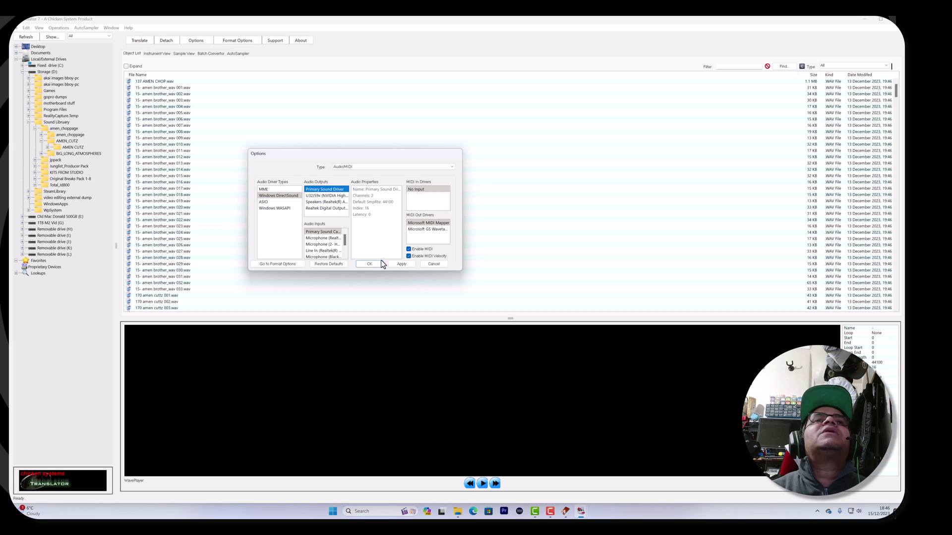
pyautogui.click(402, 265)
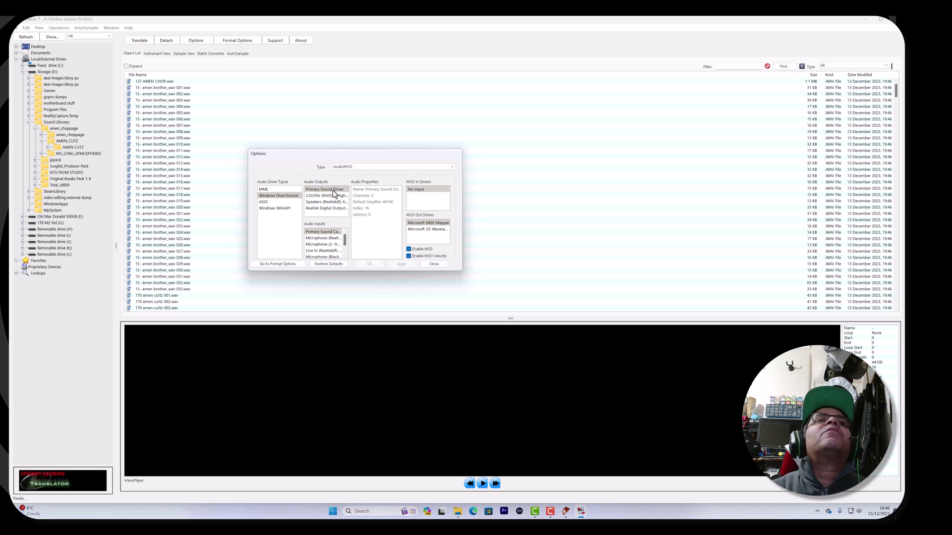
# Step: Switch the driver type to ASIO, then expand jppack > Folder-1 > Folder-1 and select 707_MT.WAV
pyautogui.click(267, 203)
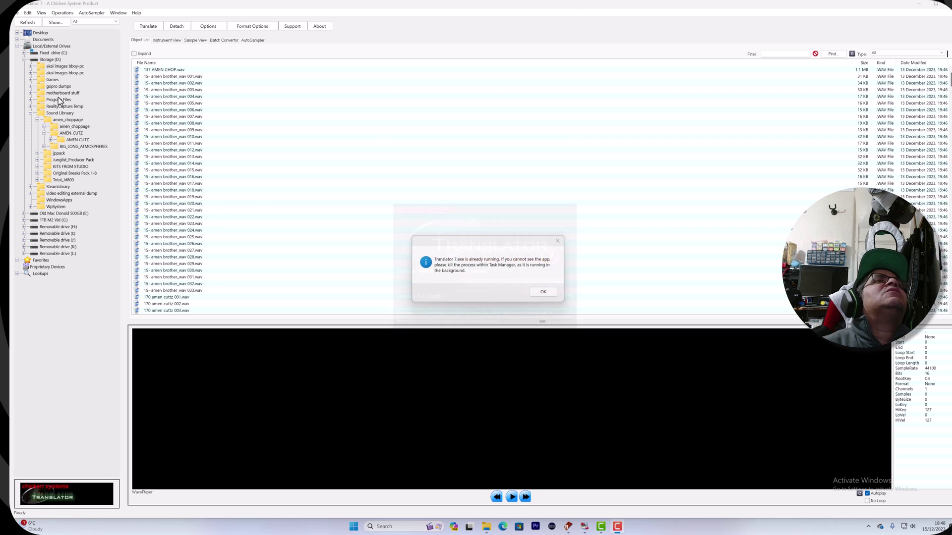
pyautogui.click(38, 154)
pyautogui.click(44, 160)
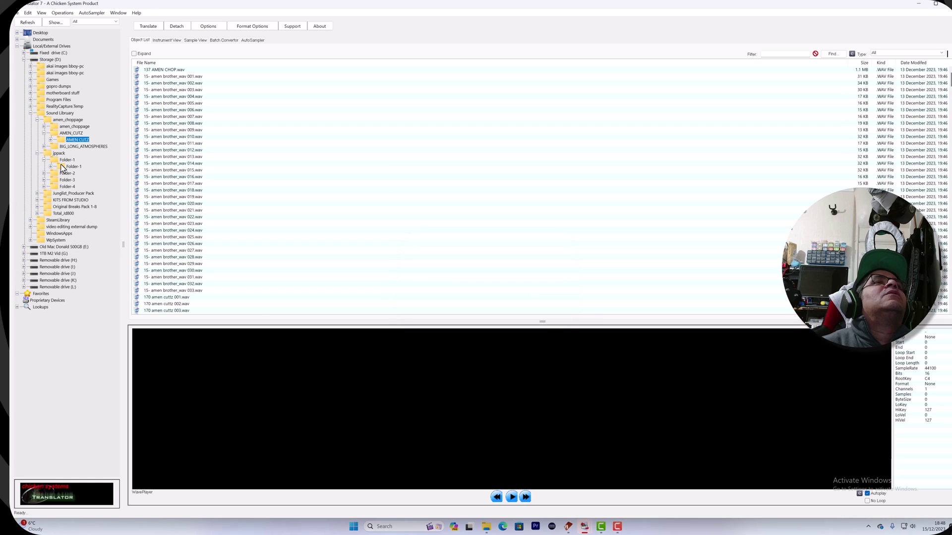
pyautogui.click(51, 167)
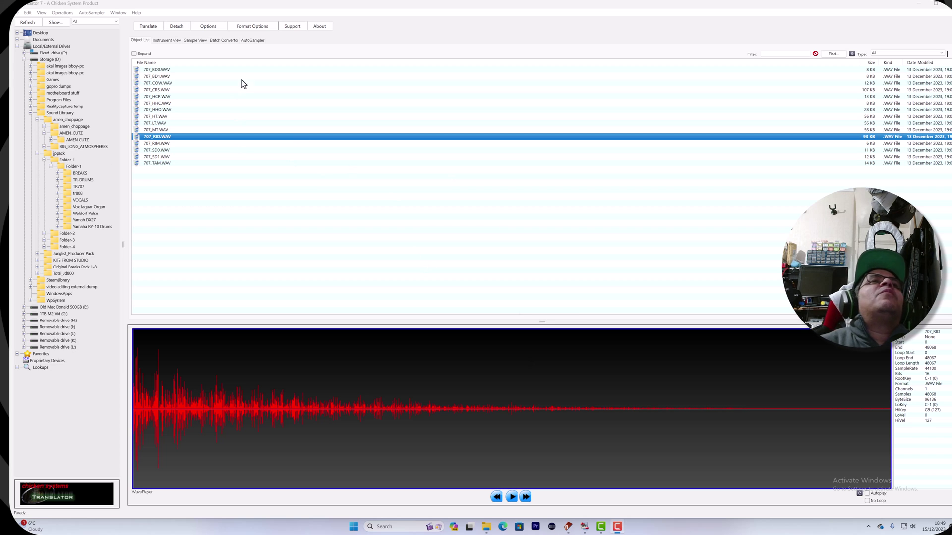
pyautogui.click(157, 130)
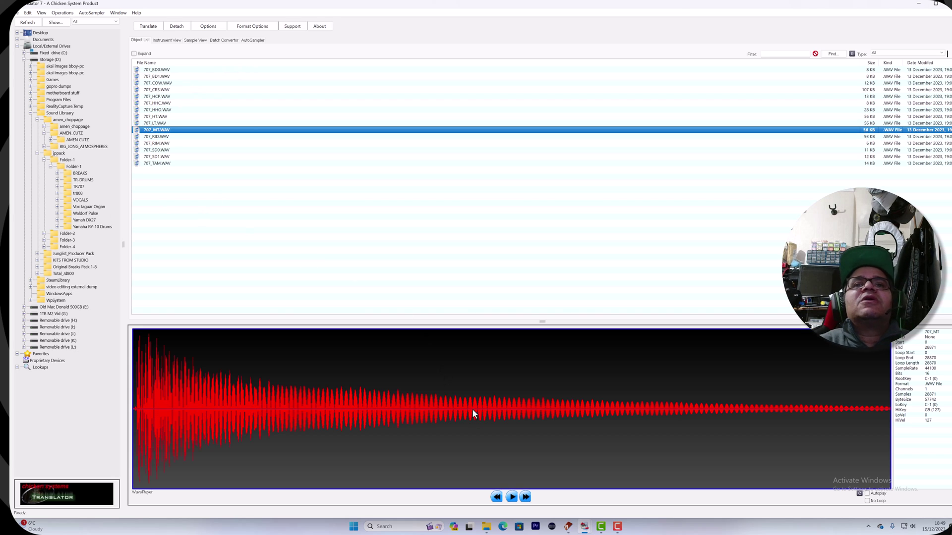
# Step: Translate 707_MT.WAV to Renoise Instrument (Software Samplers - Minor) and open the Desktop output folder
pyautogui.click(148, 26)
pyautogui.click(417, 127)
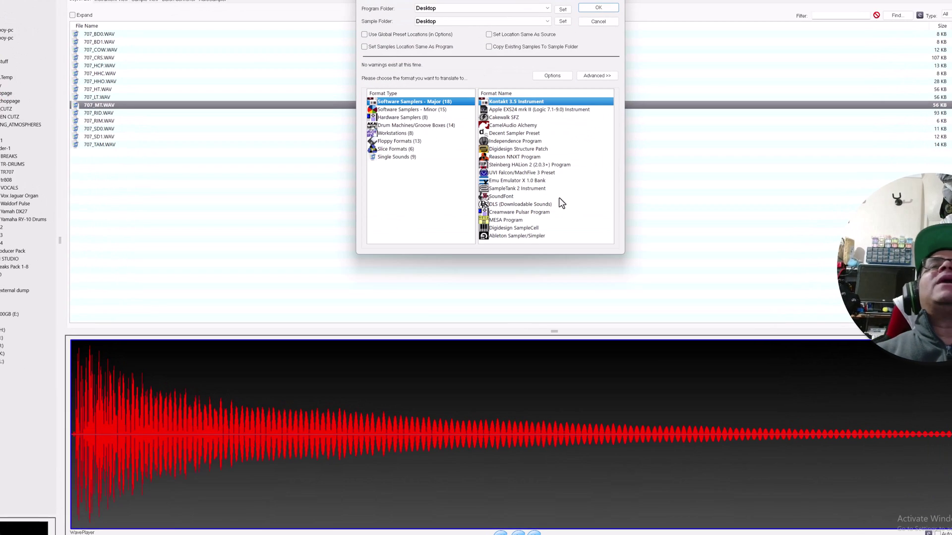
pyautogui.click(412, 109)
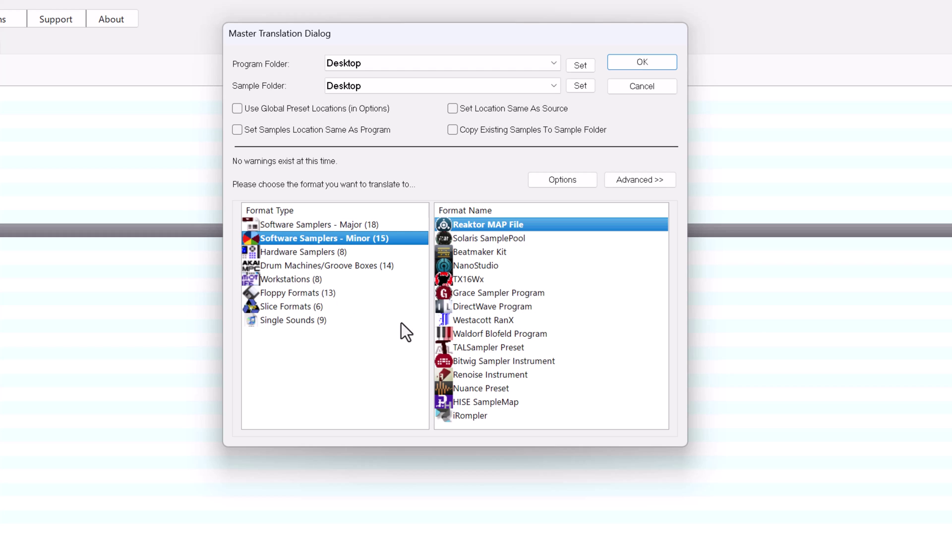
pyautogui.click(514, 375)
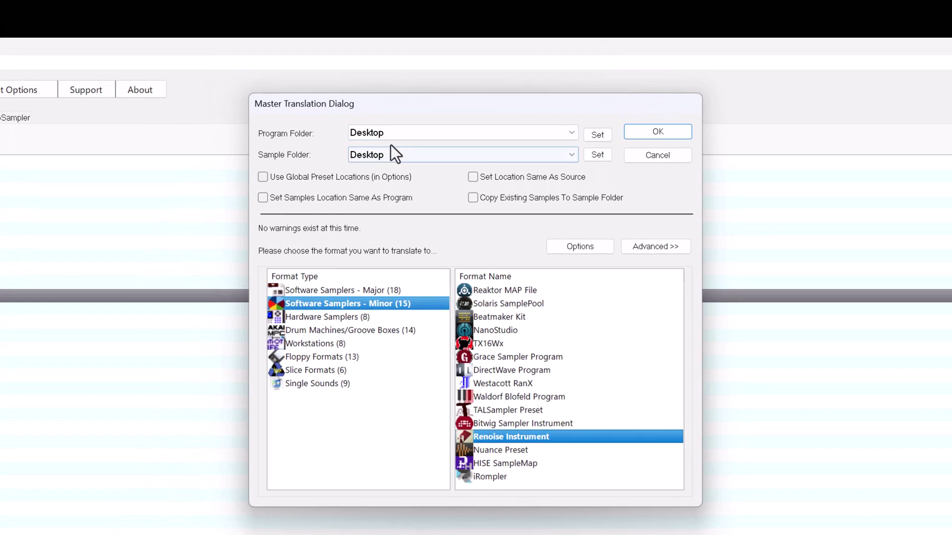
pyautogui.click(658, 131)
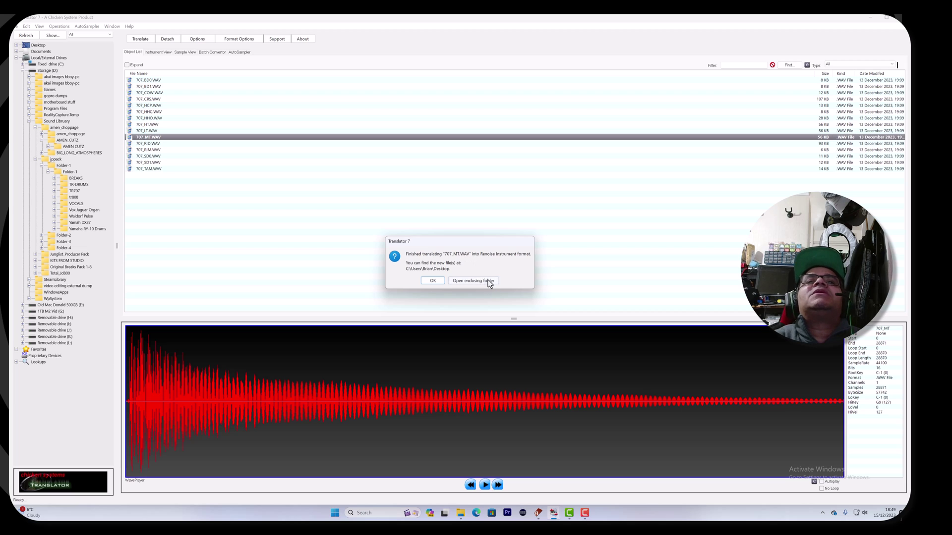
pyautogui.click(479, 281)
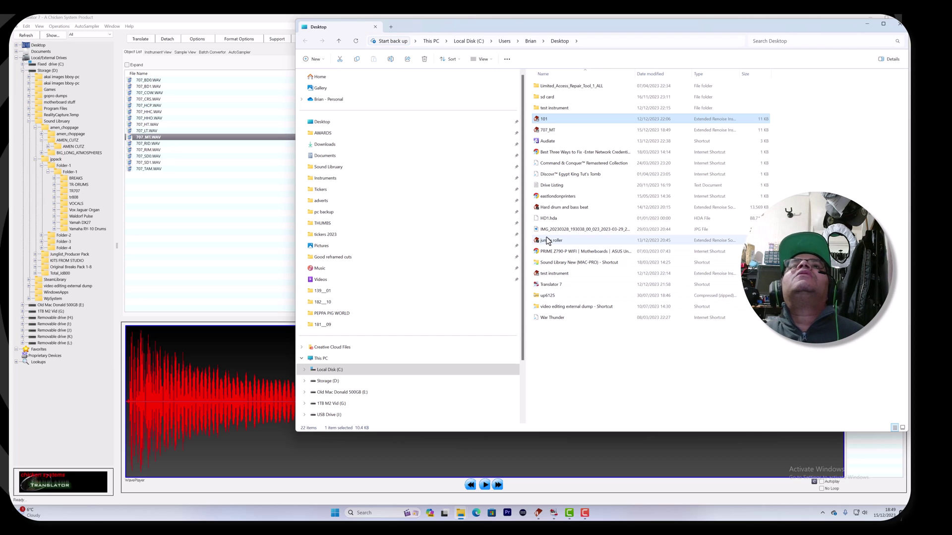
# Step: Load the converted 707_MT Renoise instrument from the Desktop into Renoise
pyautogui.doubleClick(551, 130)
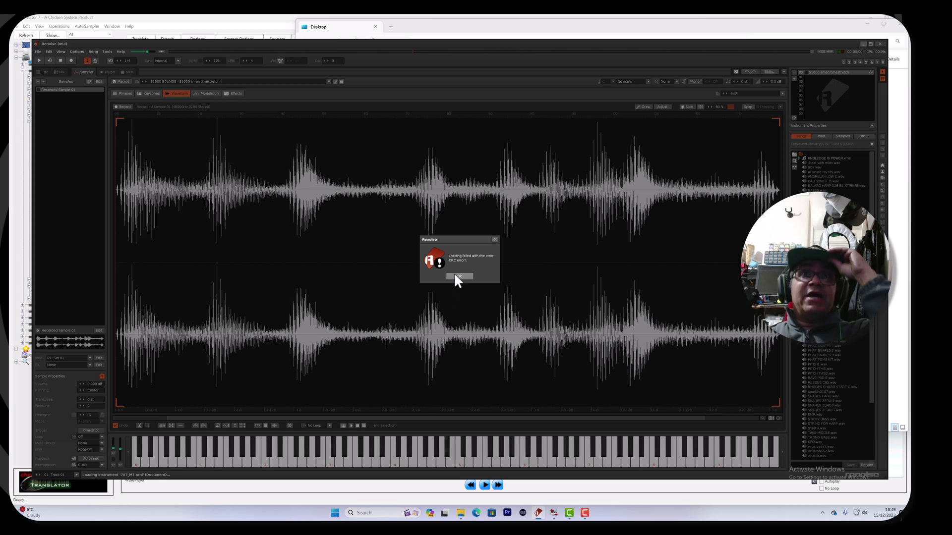
# Step: Dismiss Renoise's CRC error and bring the Desktop file window back to the front
pyautogui.click(453, 276)
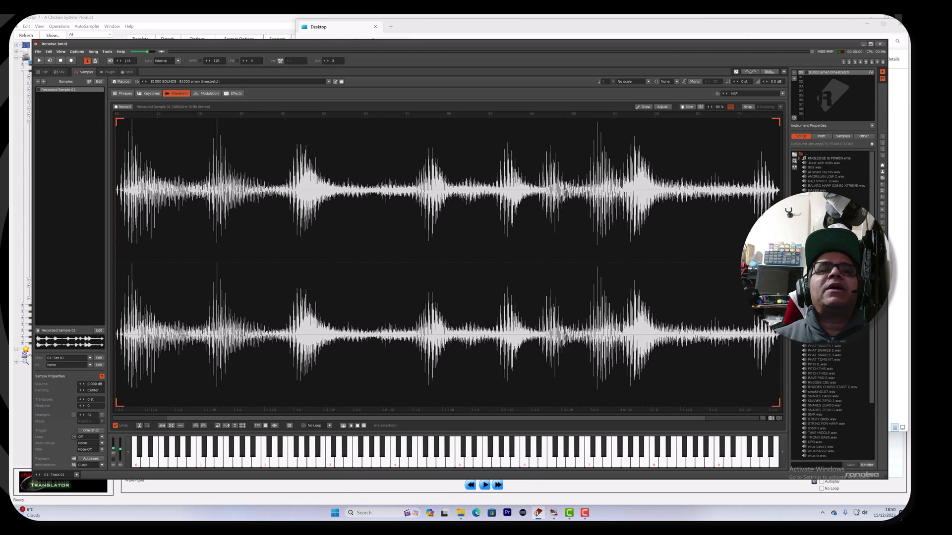
pyautogui.moveTo(534, 517)
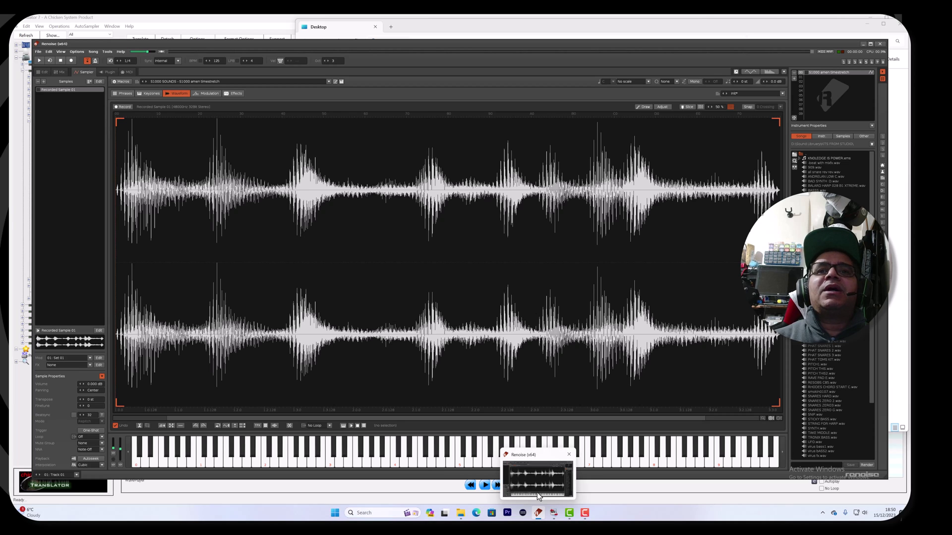
pyautogui.click(555, 517)
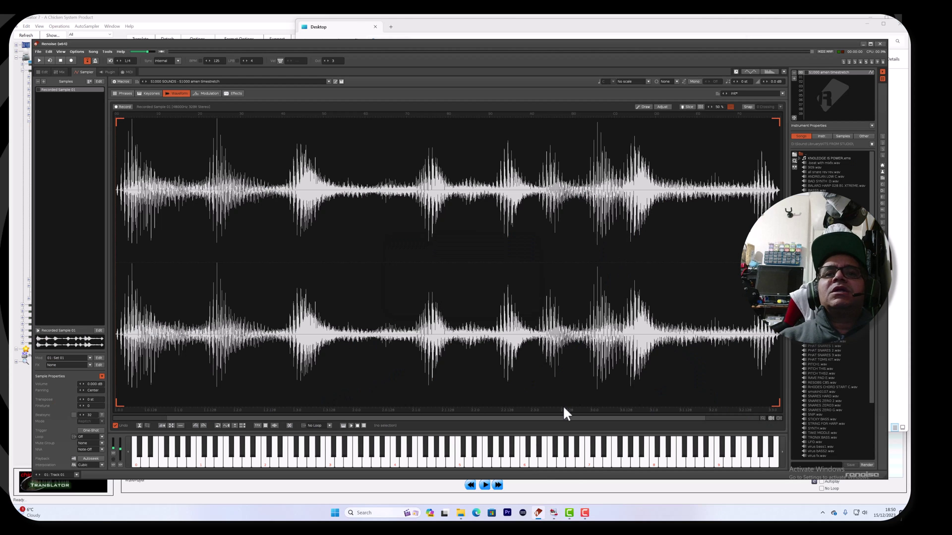
pyautogui.moveTo(554, 516)
pyautogui.moveTo(870, 35); pyautogui.dragTo(871, 33)
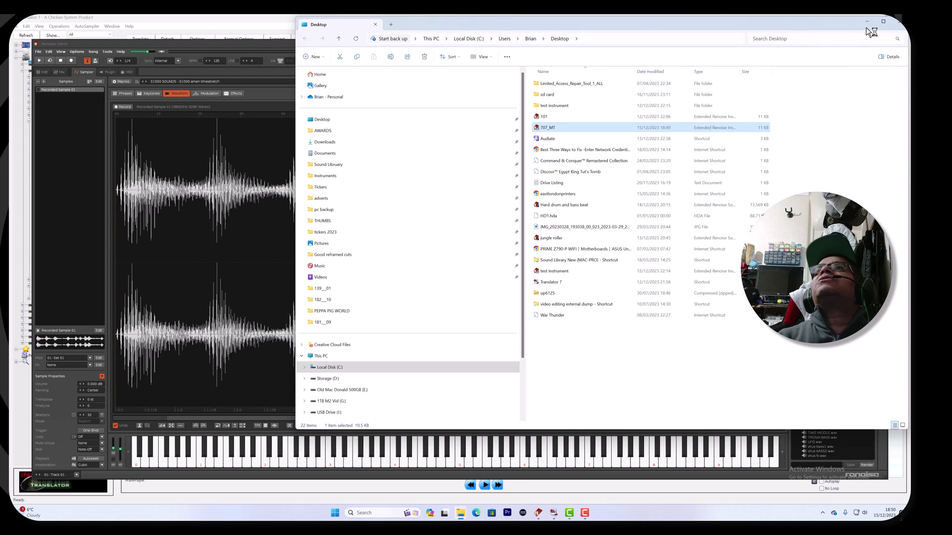
# Step: Close Explorer and translate 707_MT.WAV to Akai AK1/3 Program format in the Desktop folder
pyautogui.click(897, 22)
pyautogui.click(553, 514)
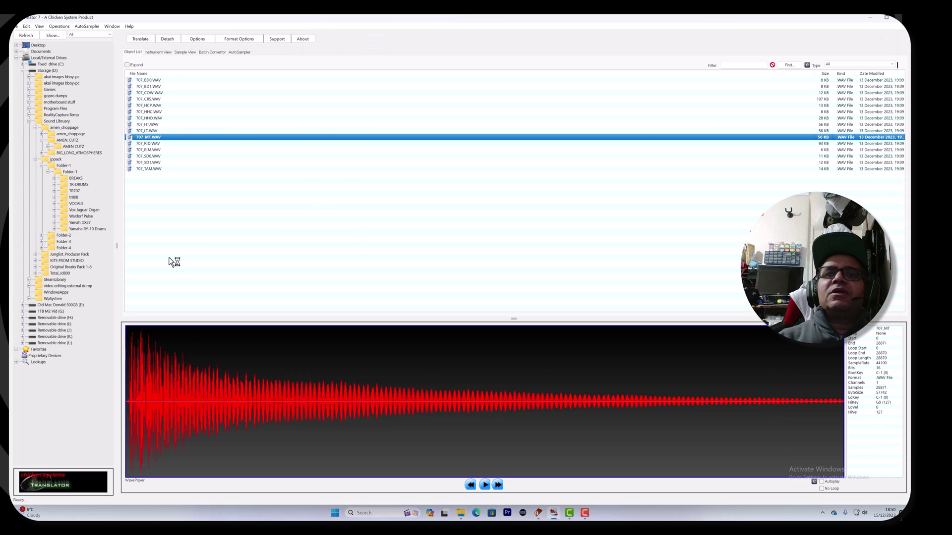
pyautogui.click(148, 39)
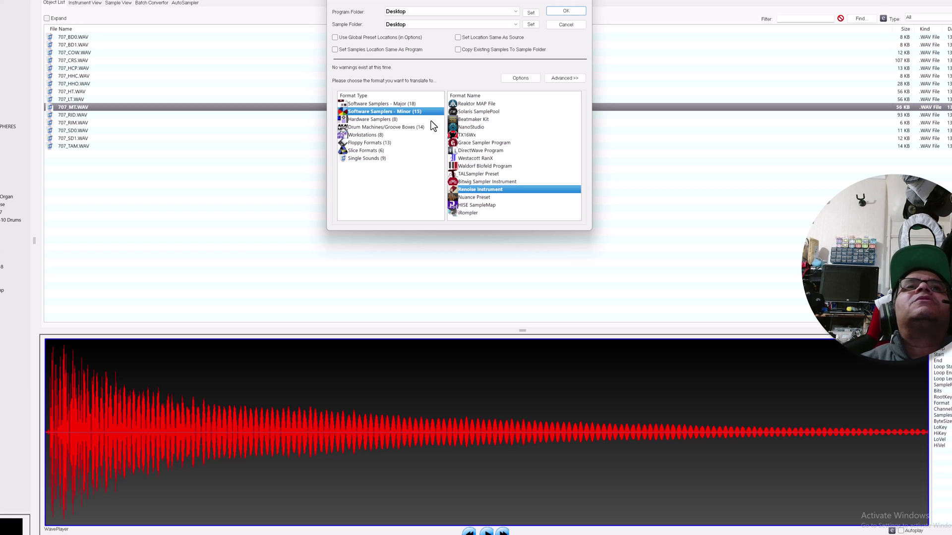
pyautogui.click(378, 104)
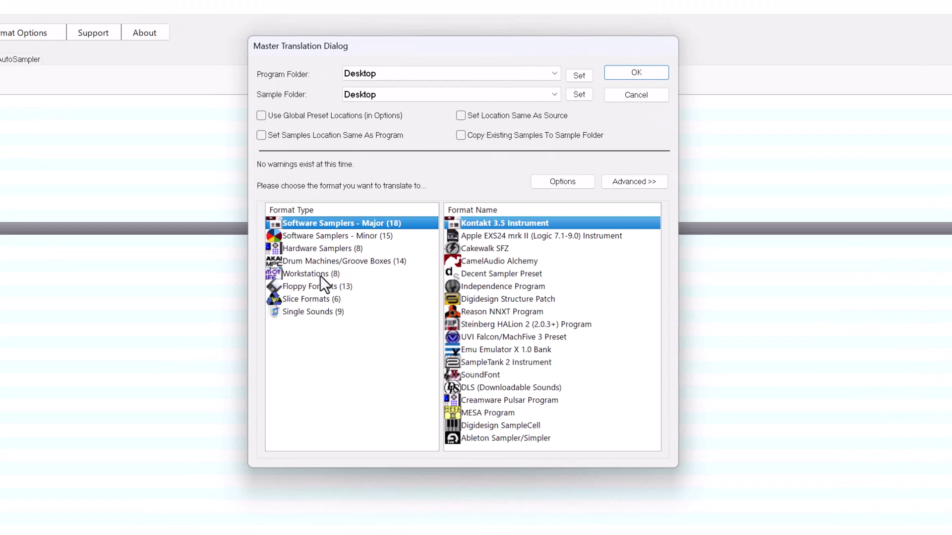
pyautogui.click(322, 250)
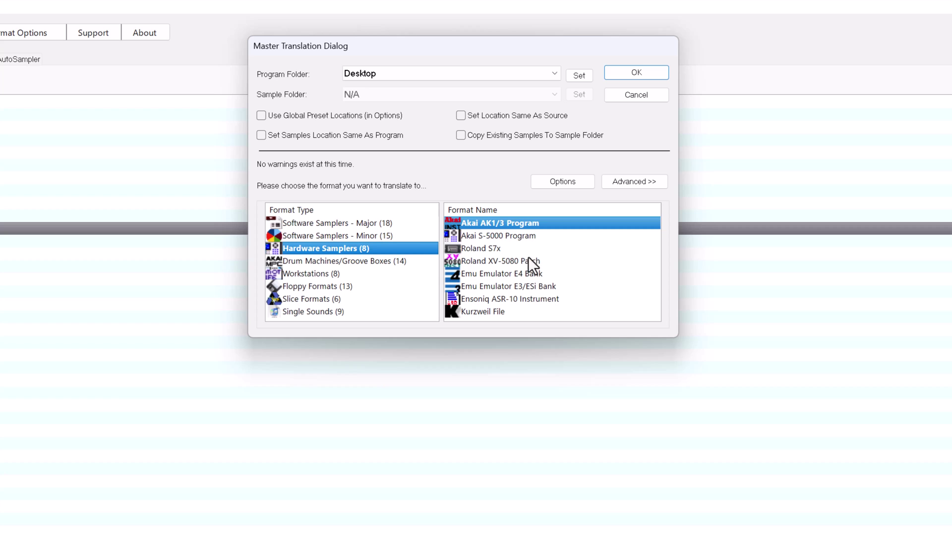
pyautogui.click(519, 235)
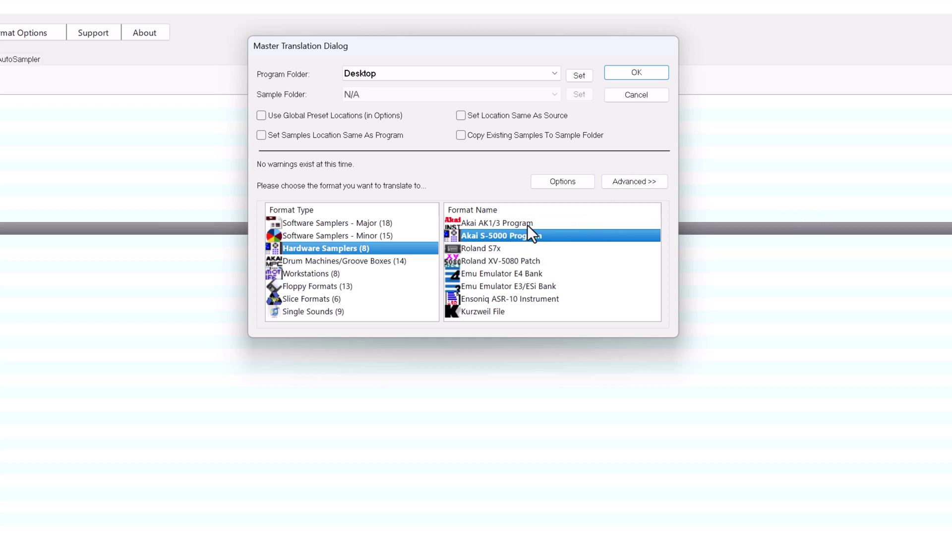
pyautogui.click(525, 223)
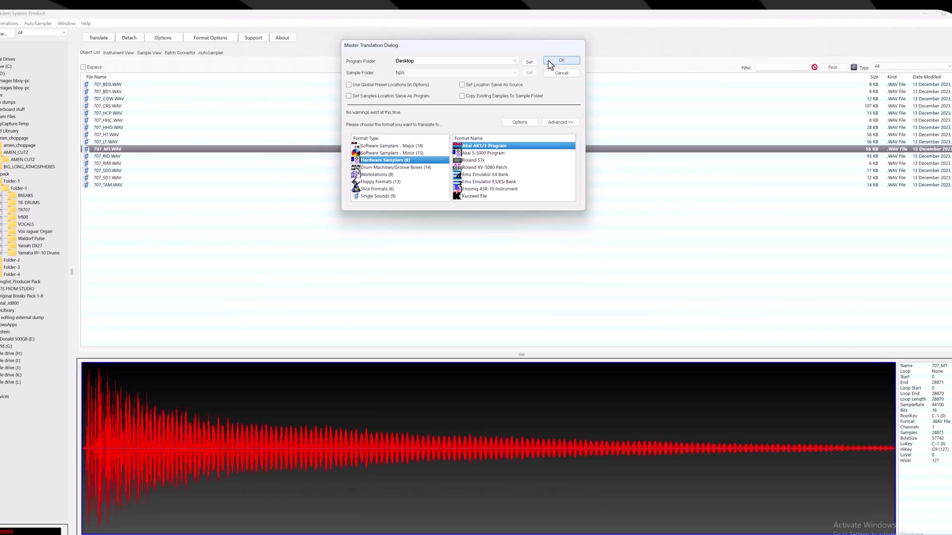
pyautogui.click(772, 86)
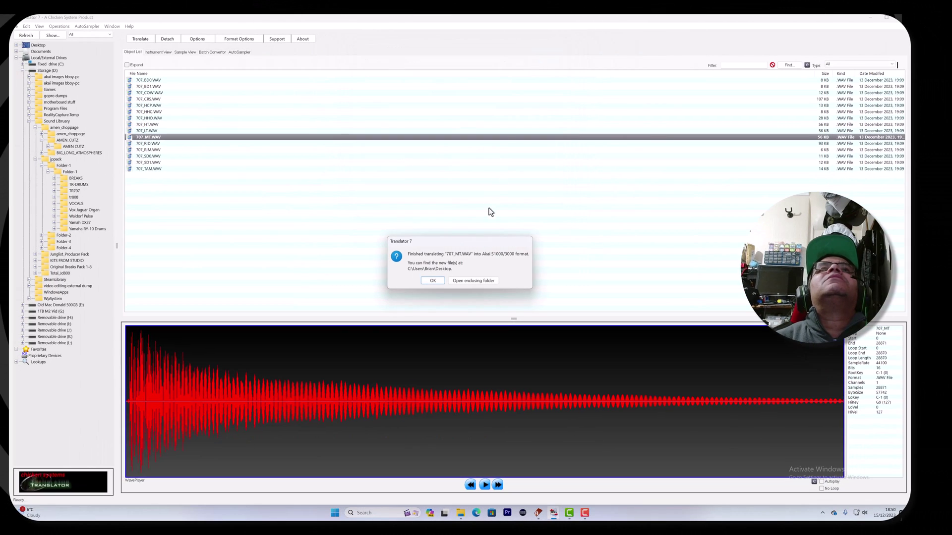
# Step: Open the Desktop folder and select the new 707_MT Akai S-1000 file
pyautogui.click(474, 281)
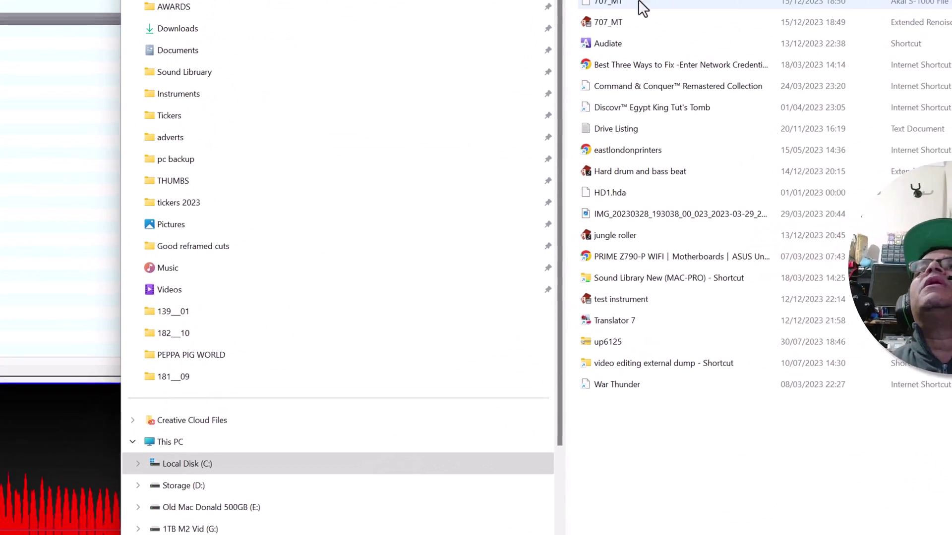
pyautogui.click(577, 71)
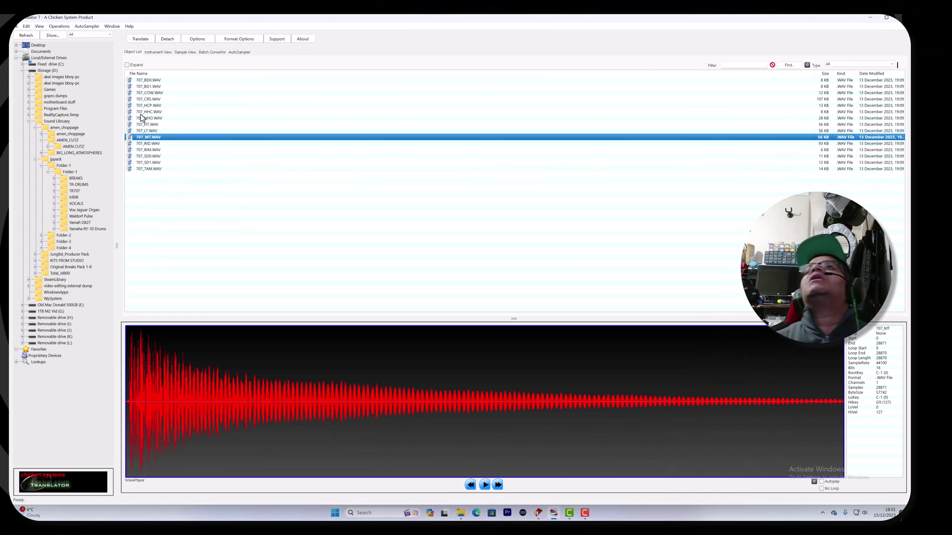
# Step: Browse into BIG_LONG_ATMOSPHERES and load PAD COLLECTION.wav to preview its waveform
pyautogui.click(69, 153)
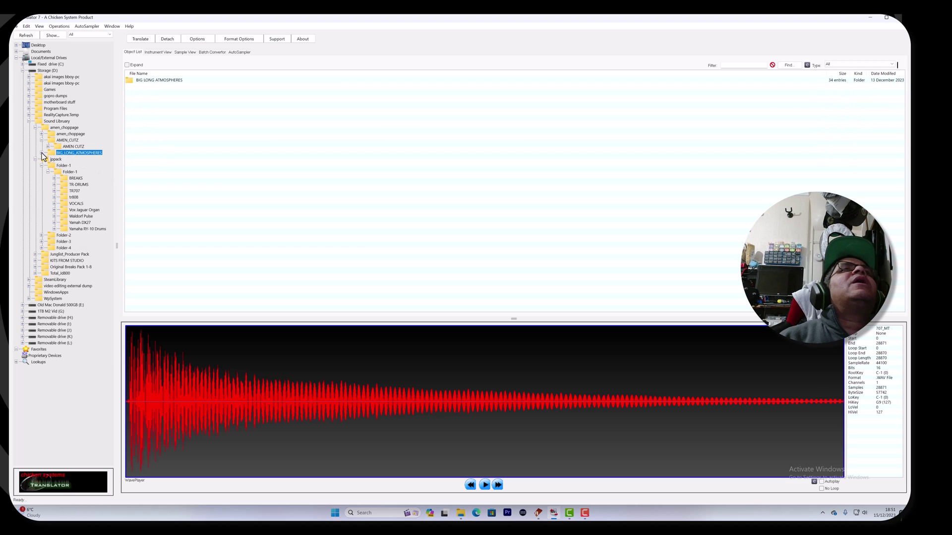
pyautogui.click(42, 154)
pyautogui.click(55, 160)
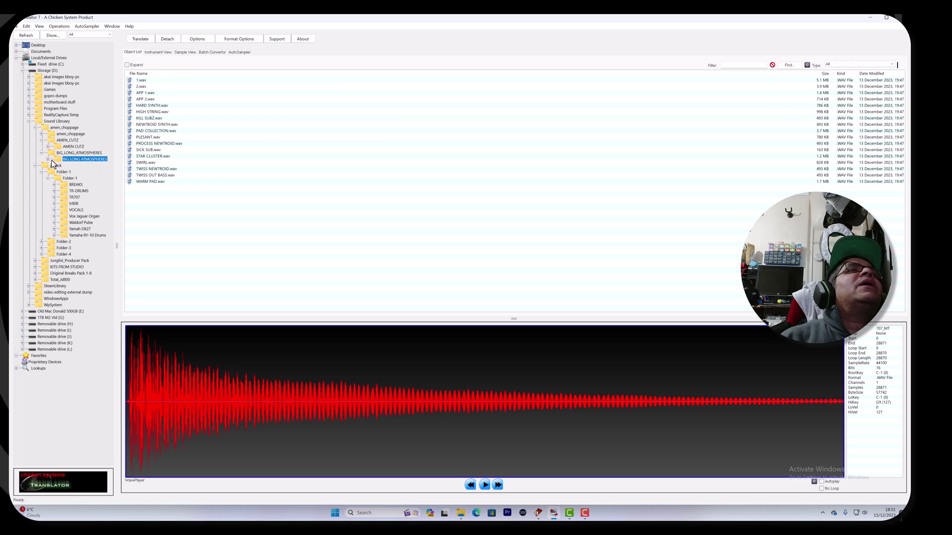
pyautogui.click(174, 131)
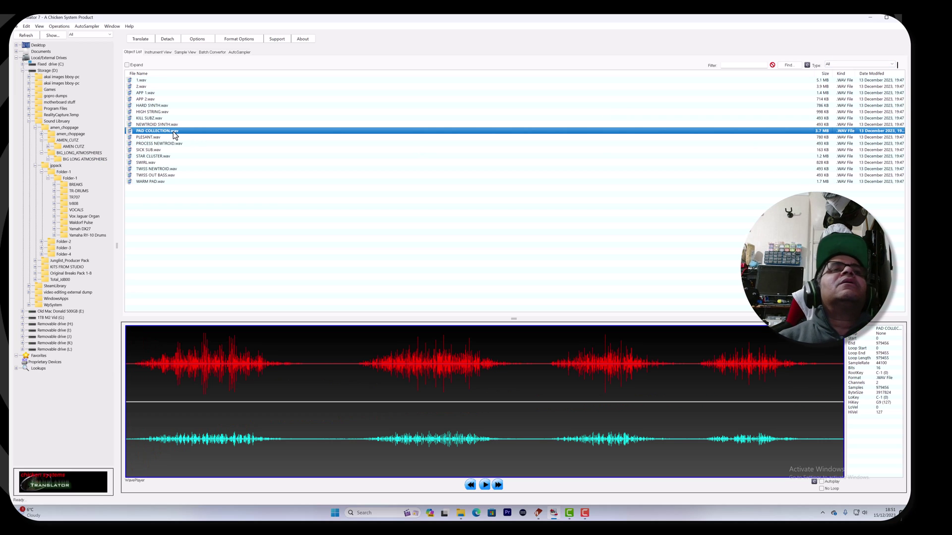
# Step: Convert PAD COLLECTION.wav to Akai AK1/3 Program and open the Desktop folder
pyautogui.click(140, 39)
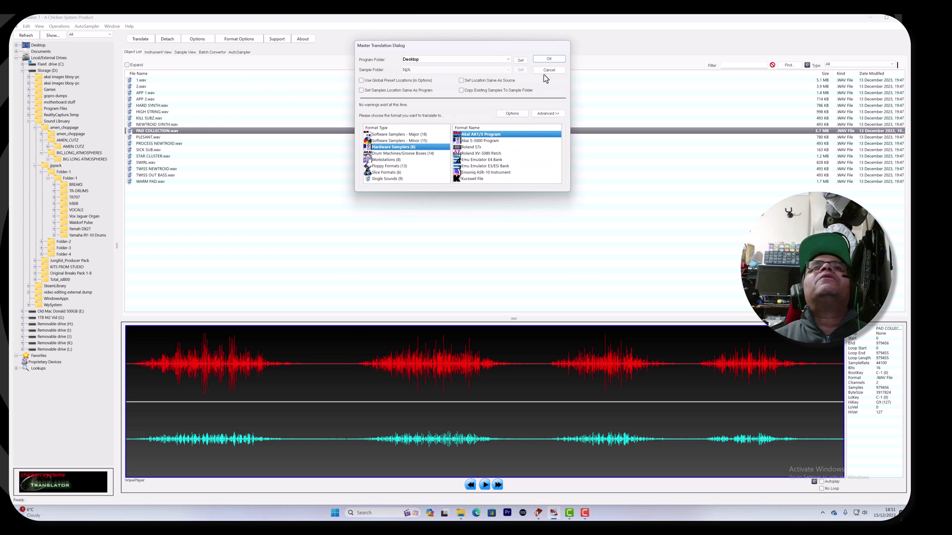
pyautogui.click(549, 60)
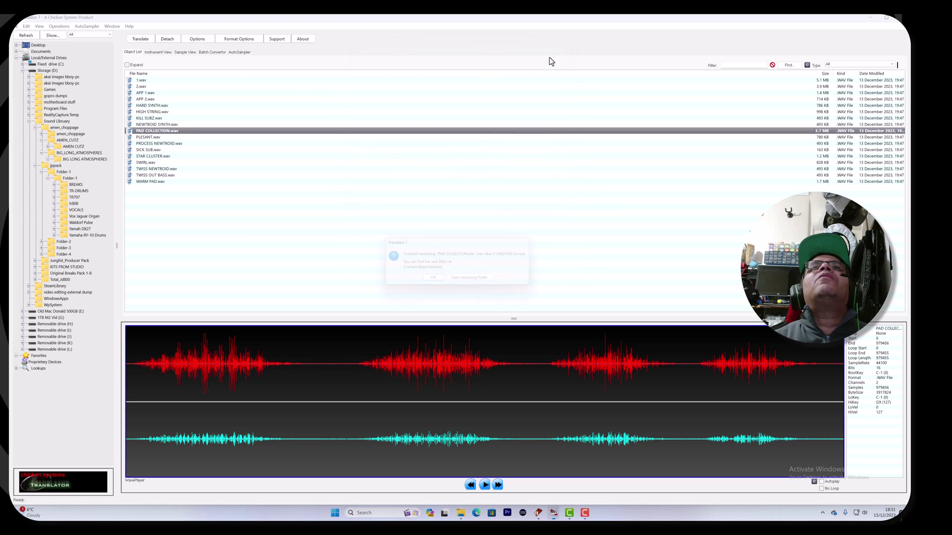
pyautogui.click(479, 281)
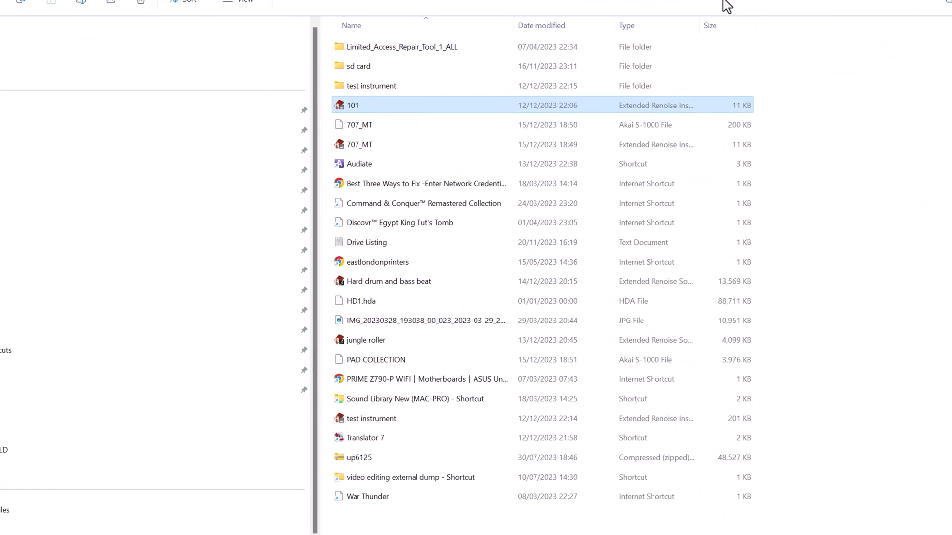
# Step: Sort the Desktop by size and select the 3,976 KB PAD COLLECTION Akai S-1000 file
pyautogui.click(725, 25)
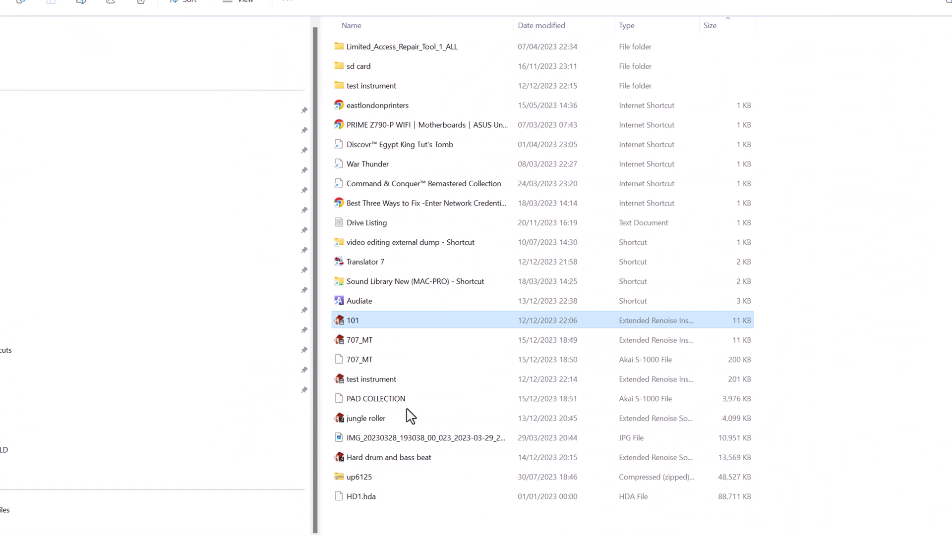
pyautogui.click(385, 403)
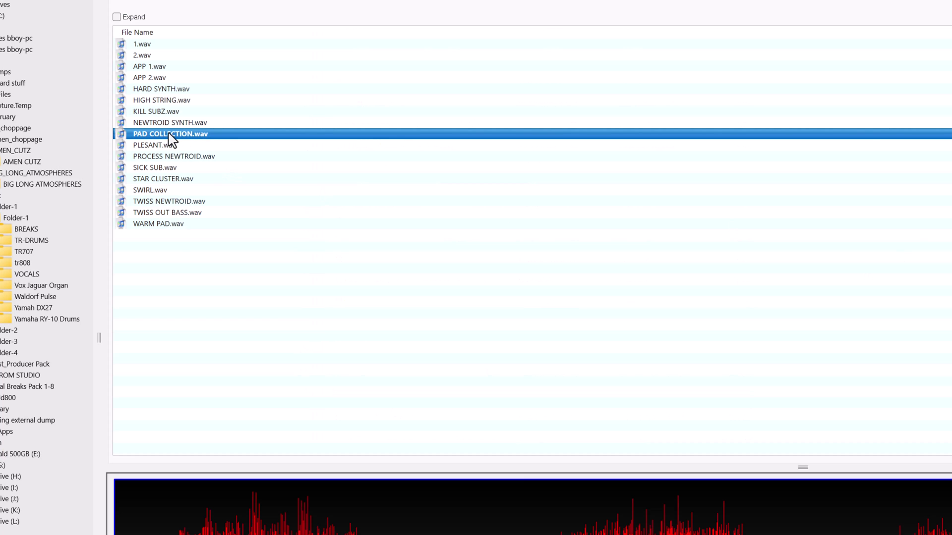
# Step: Translate PAD COLLECTION.wav to the Renoise Instrument format, output to the Desktop
pyautogui.rightClick(171, 140)
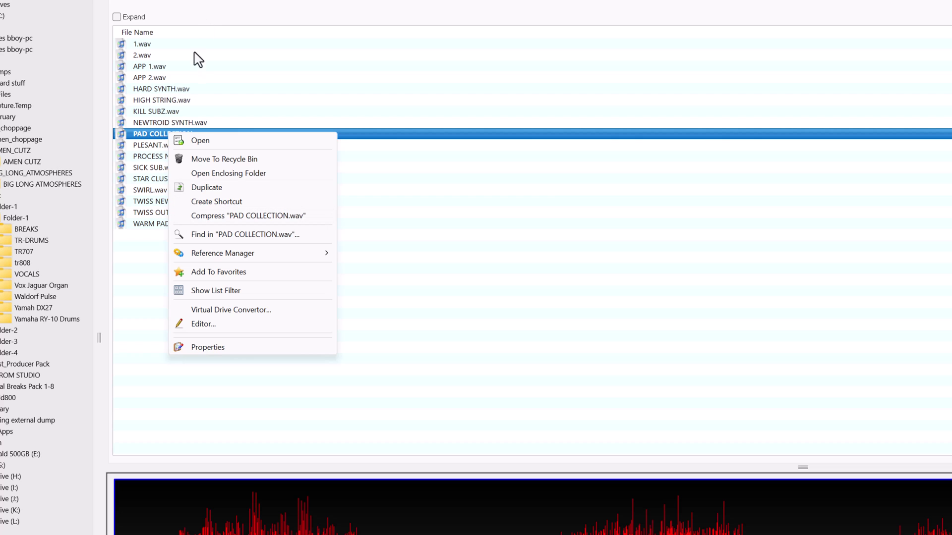
pyautogui.press('Escape')
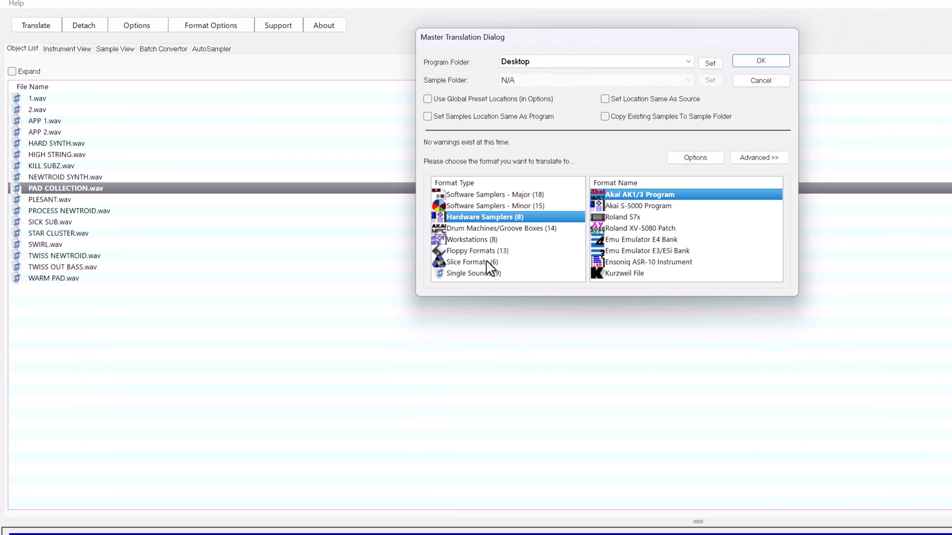
pyautogui.click(486, 273)
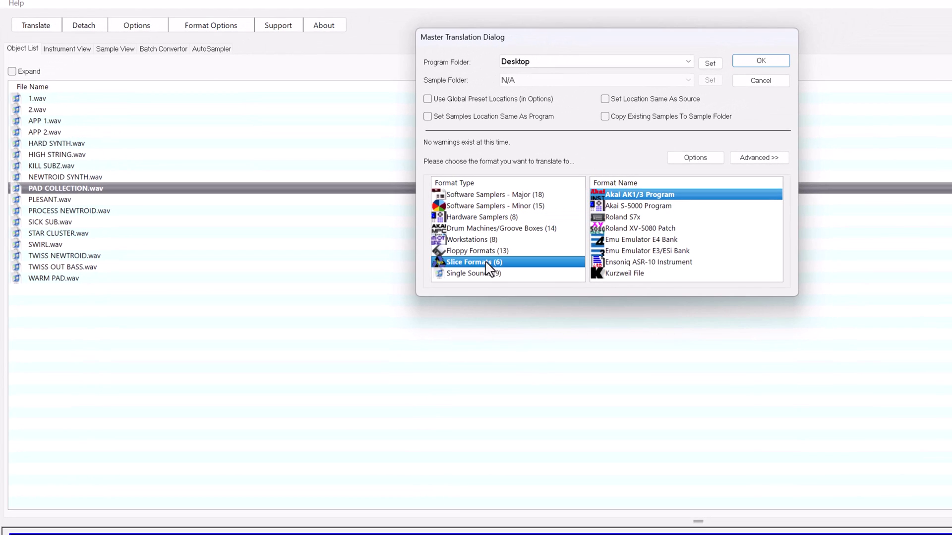
pyautogui.click(498, 198)
pyautogui.press('Down')
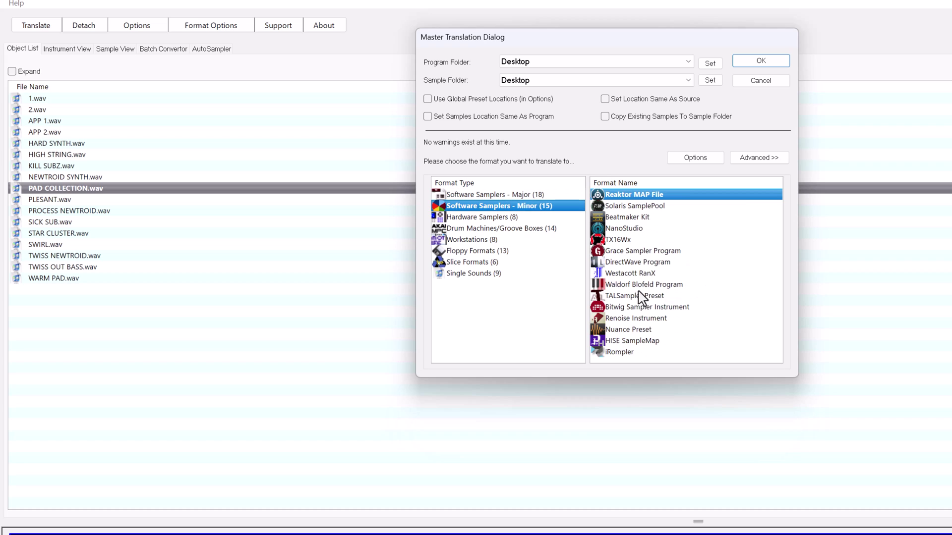
pyautogui.click(621, 320)
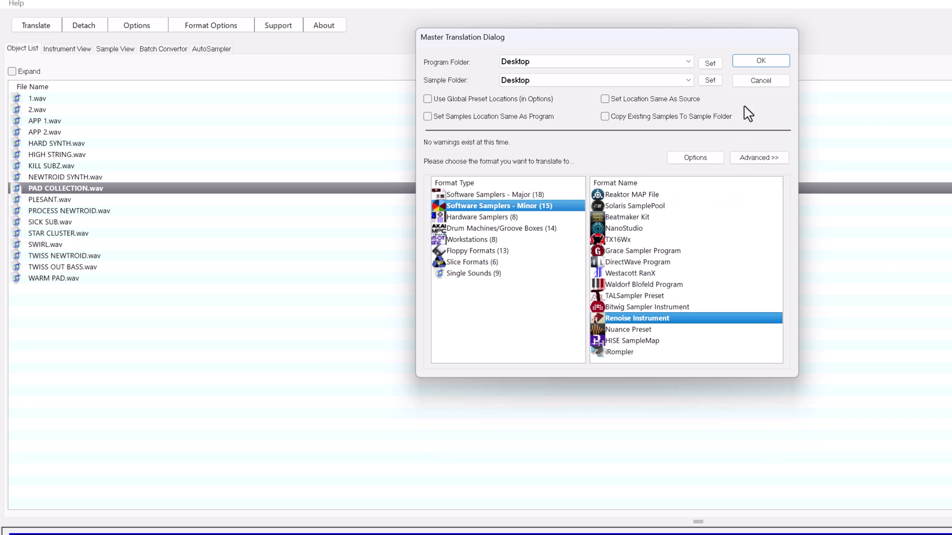
pyautogui.click(759, 61)
# Step: Load the PAD COLLECTION Renoise instrument from the Desktop and dismiss the CRC error
pyautogui.click(624, 454)
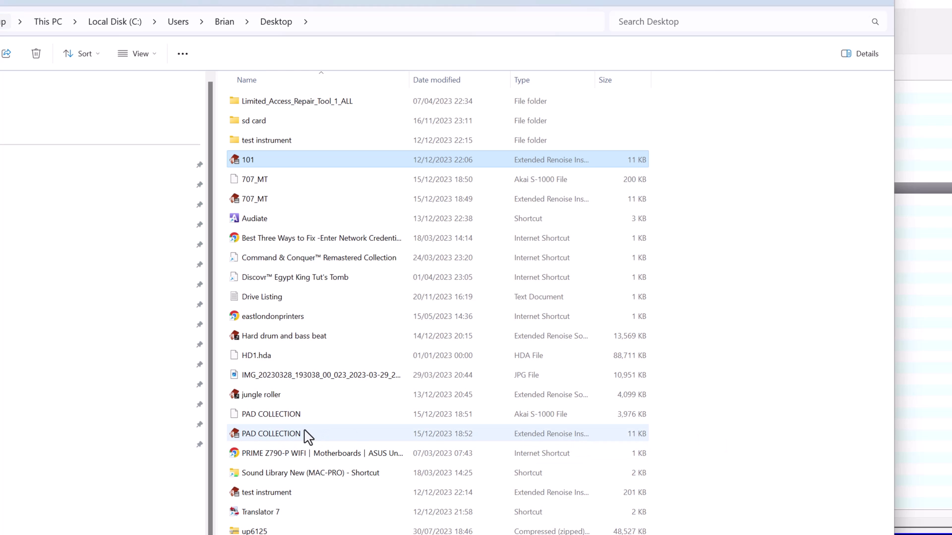
pyautogui.doubleClick(281, 432)
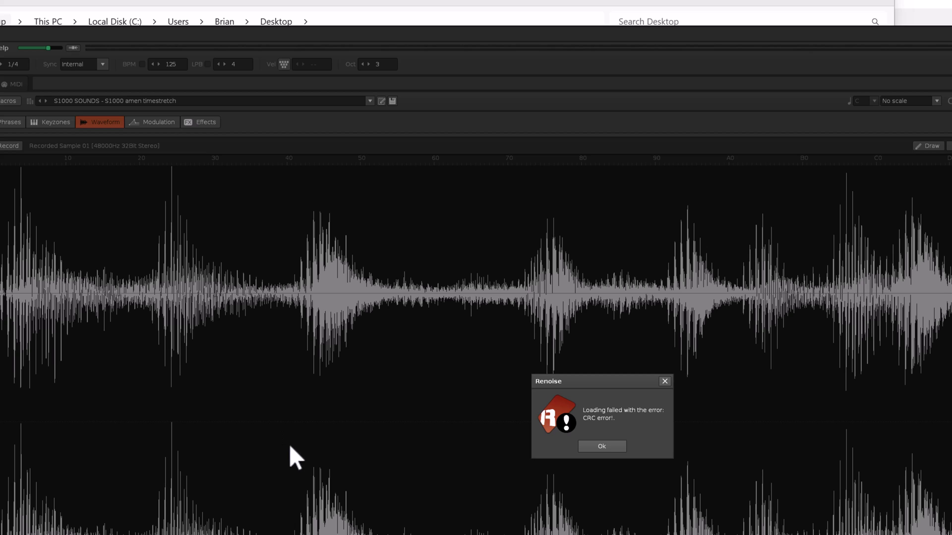
pyautogui.click(608, 446)
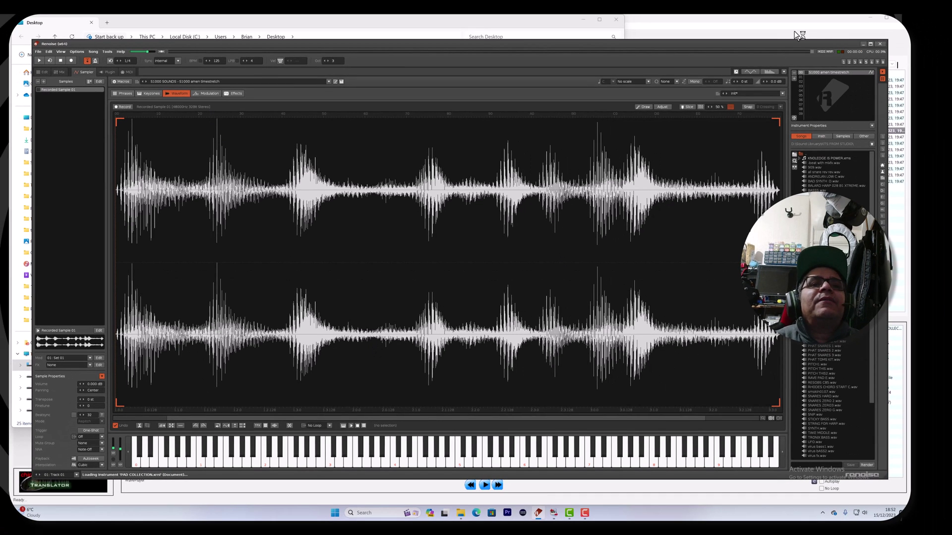
# Step: Place a position marker in the amen timestretch waveform and check the Desktop behind Renoise
pyautogui.click(496, 223)
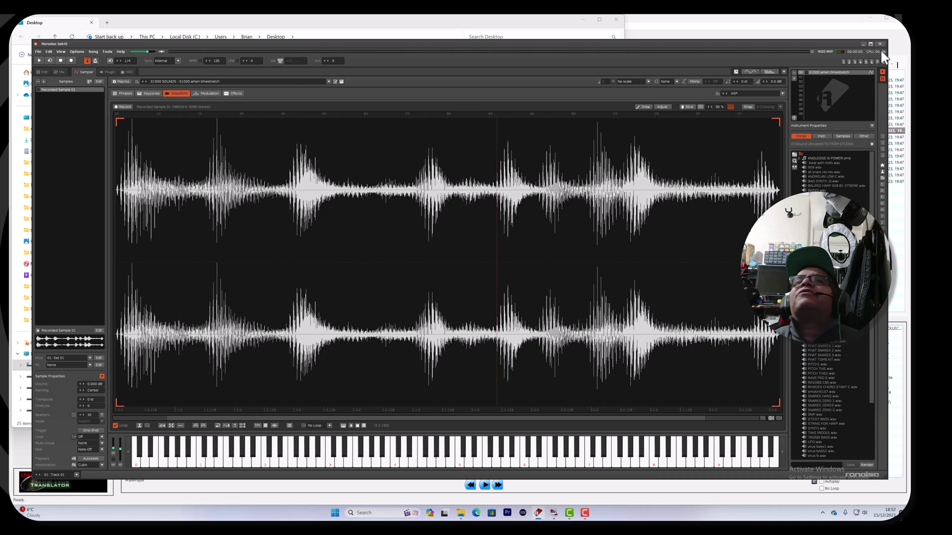
pyautogui.click(863, 44)
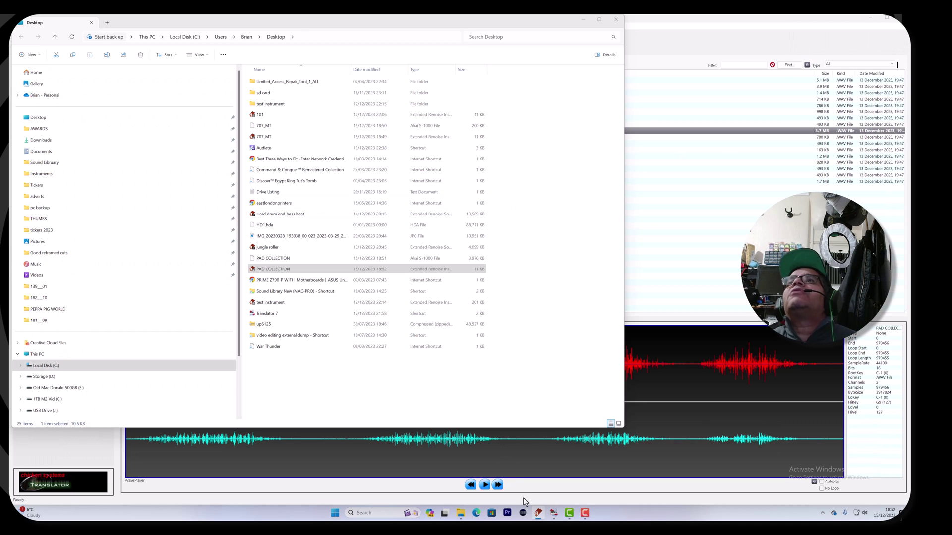
pyautogui.click(538, 513)
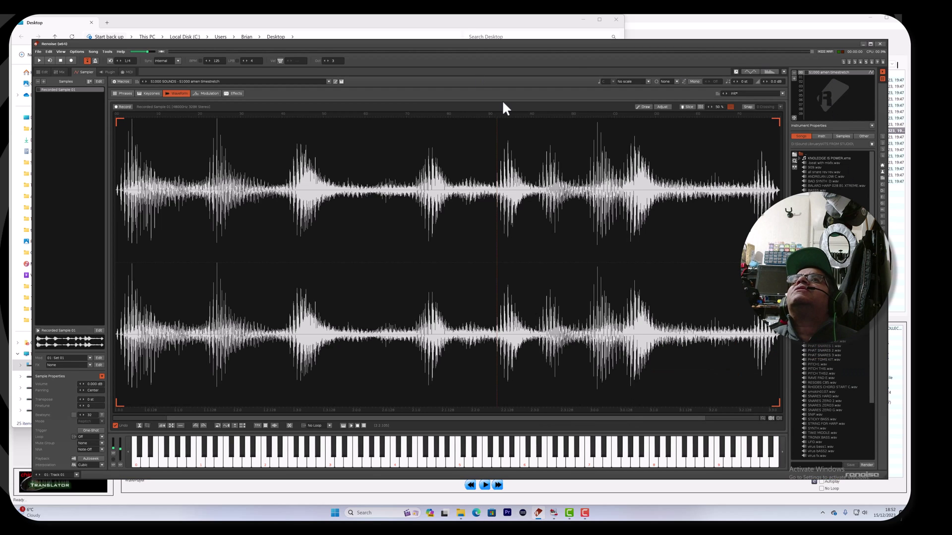
# Step: Save the instrument preset as 'S1000 amen timestretch' (.xrni) on the Desktop
pyautogui.click(341, 81)
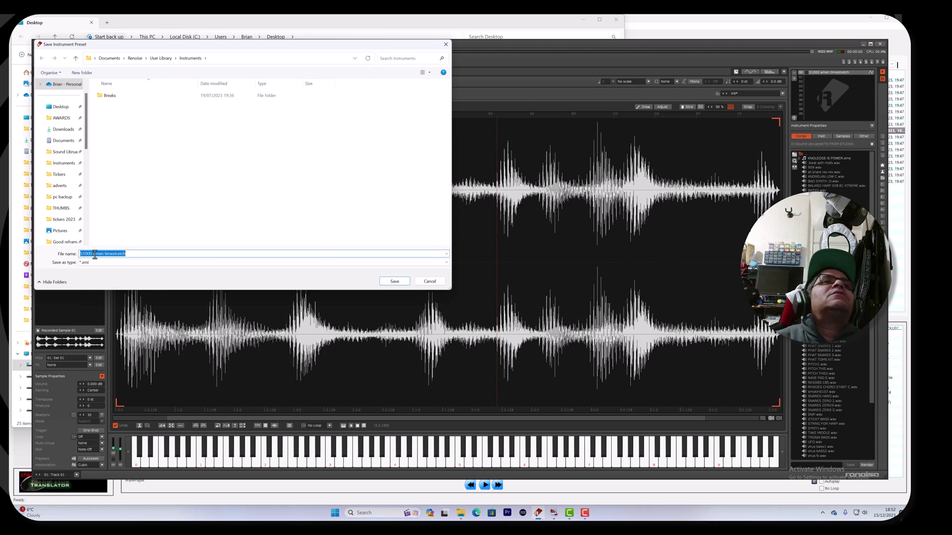
pyautogui.moveTo(289, 46); pyautogui.dragTo(502, 131)
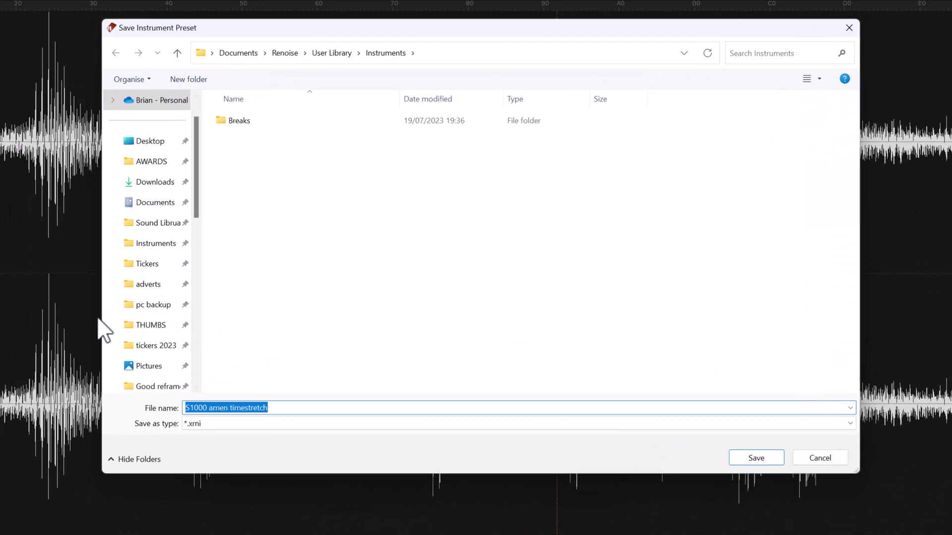
pyautogui.scroll(-10, 257, 290)
pyautogui.scroll(12, 89, 335)
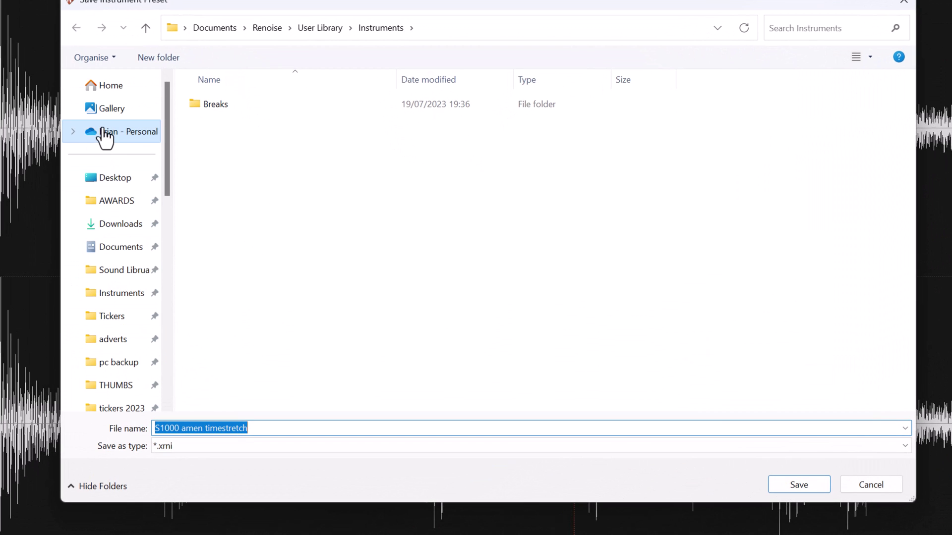
pyautogui.scroll(-10, 121, 307)
pyautogui.scroll(10, 122, 337)
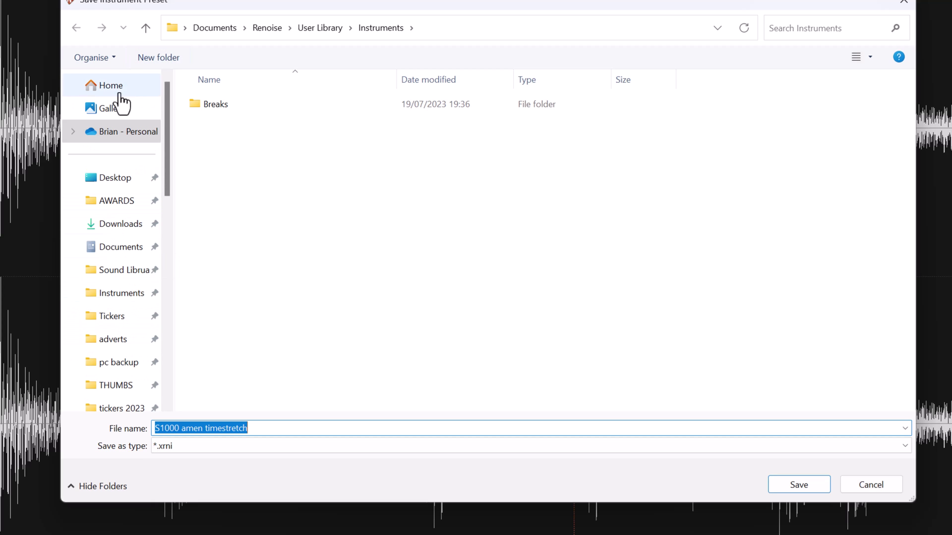
pyautogui.click(104, 181)
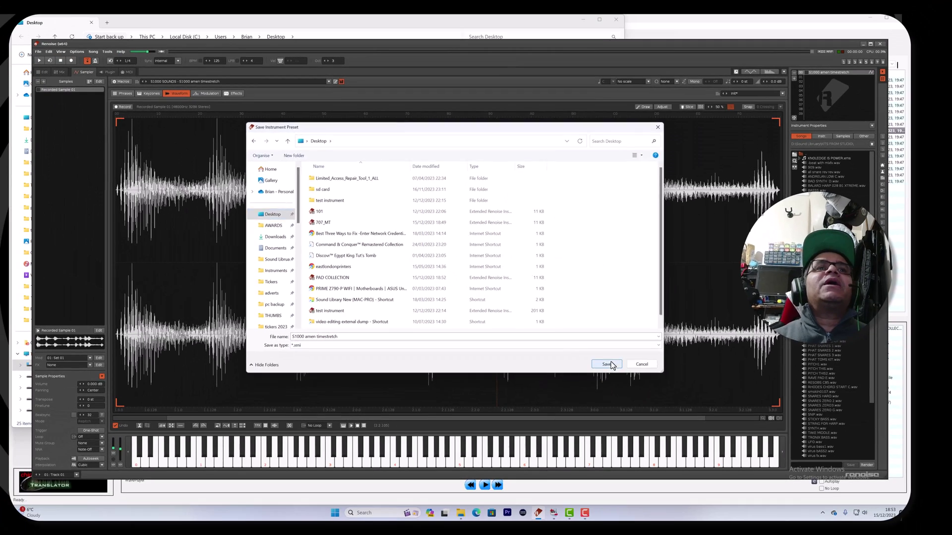
pyautogui.click(608, 364)
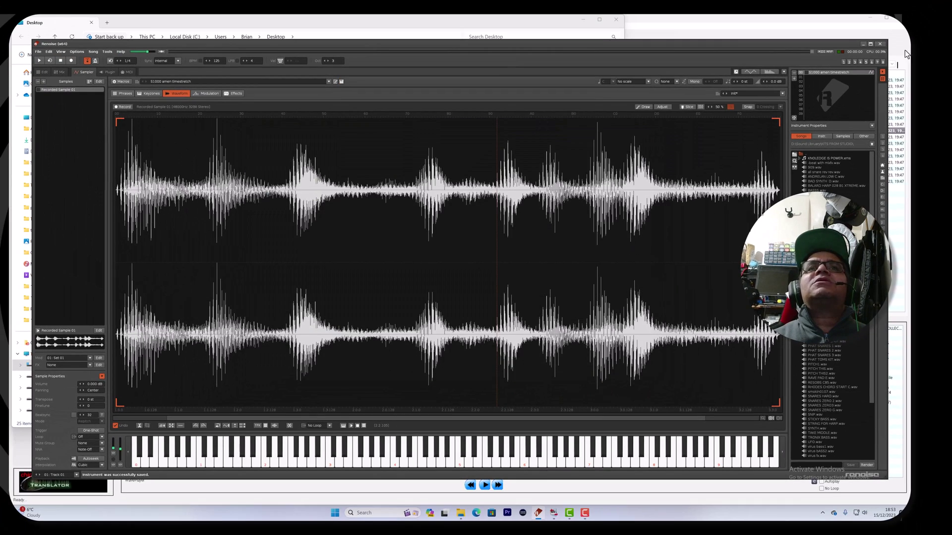
# Step: Open the 439 KB S1000 amen timestretch file on the Desktop, then move Explorer aside
pyautogui.click(864, 44)
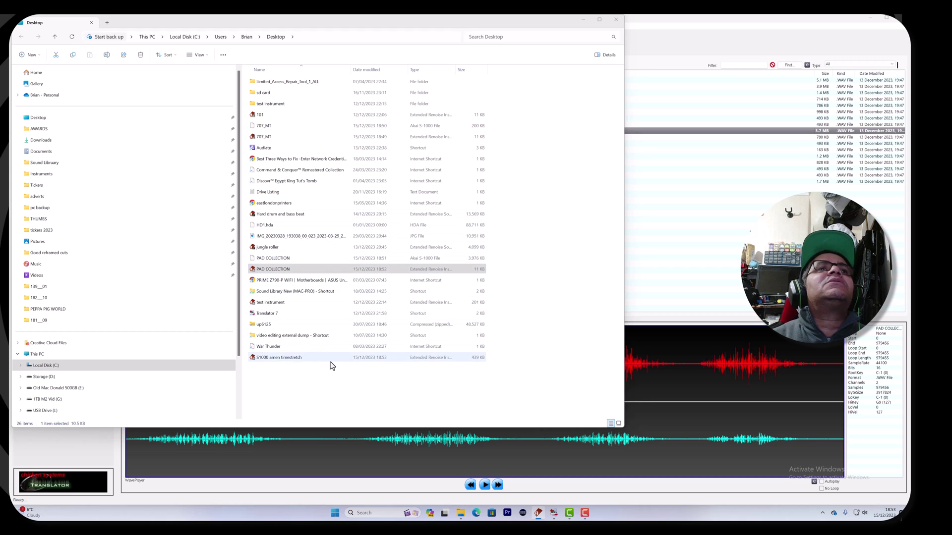
pyautogui.click(289, 378)
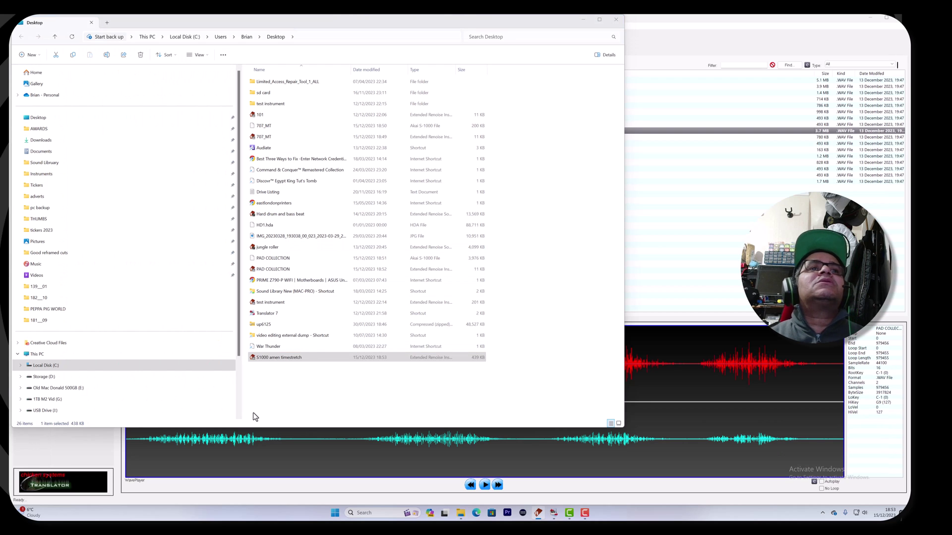
pyautogui.doubleClick(266, 357)
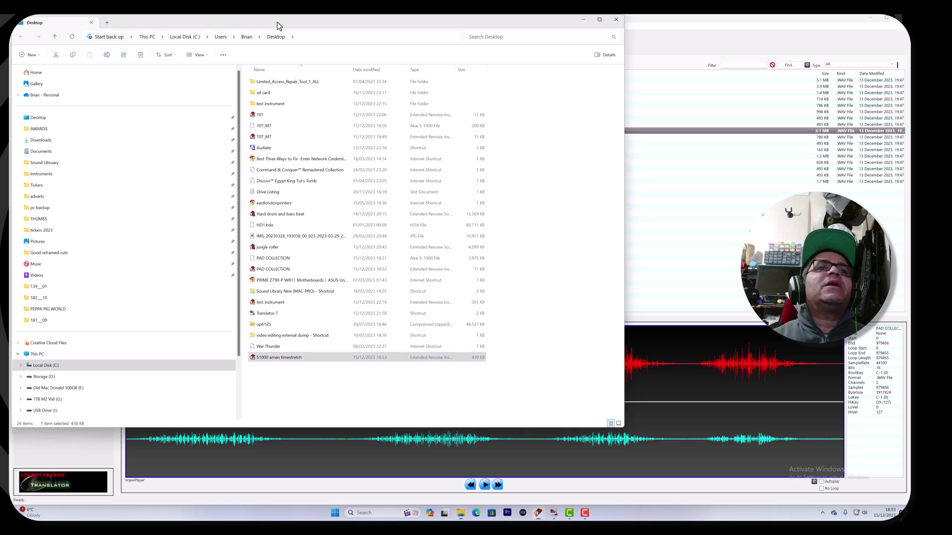
pyautogui.moveTo(279, 25); pyautogui.dragTo(605, 35)
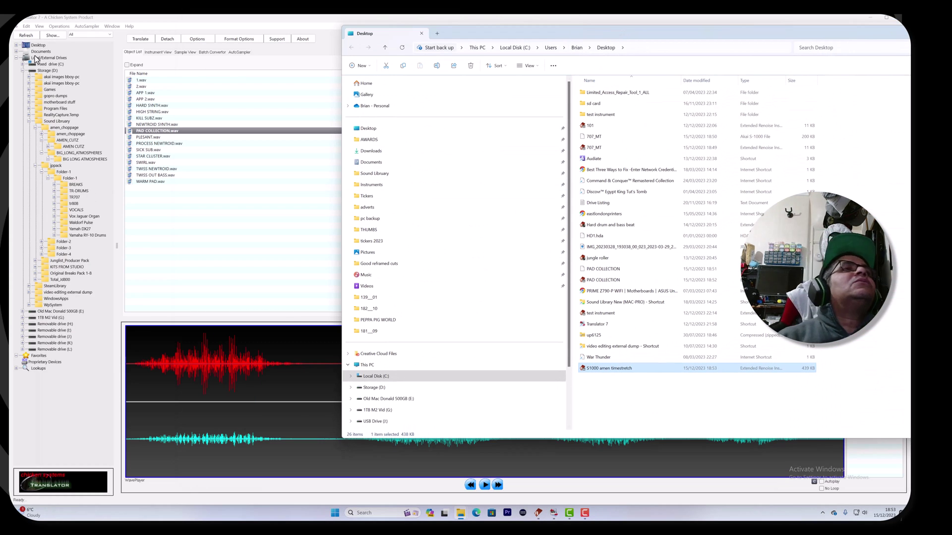
# Step: Translate the Desktop's S1000 amen timestretch.xrni into a Single Sounds WAVE File
pyautogui.click(38, 45)
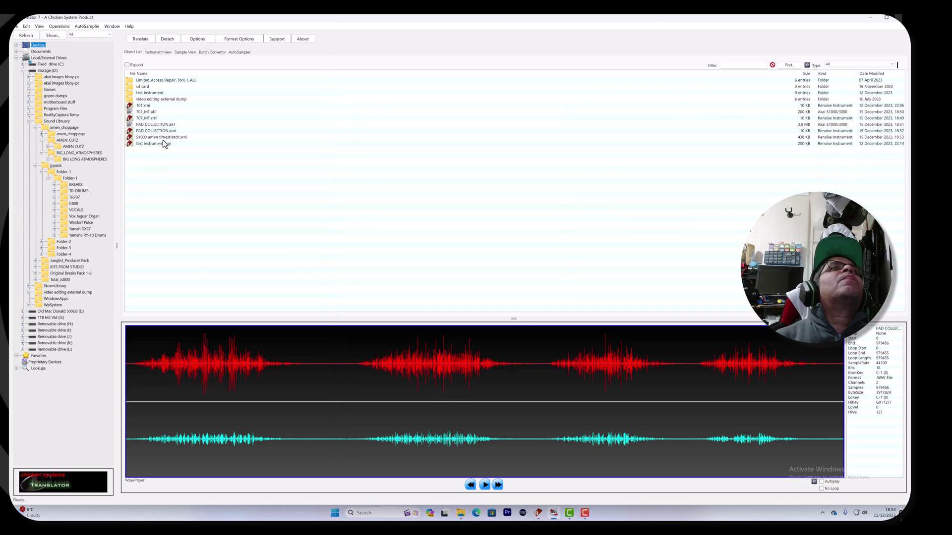
pyautogui.click(164, 139)
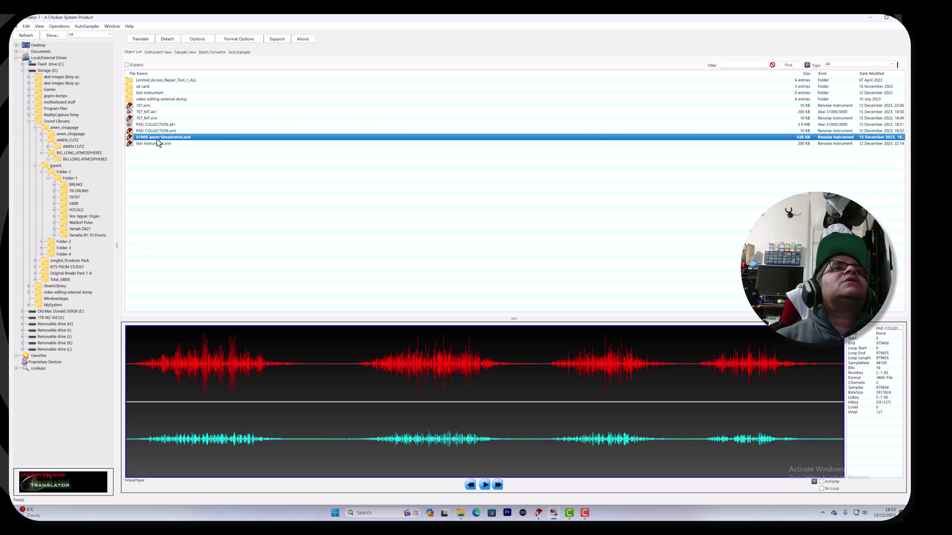
pyautogui.click(141, 39)
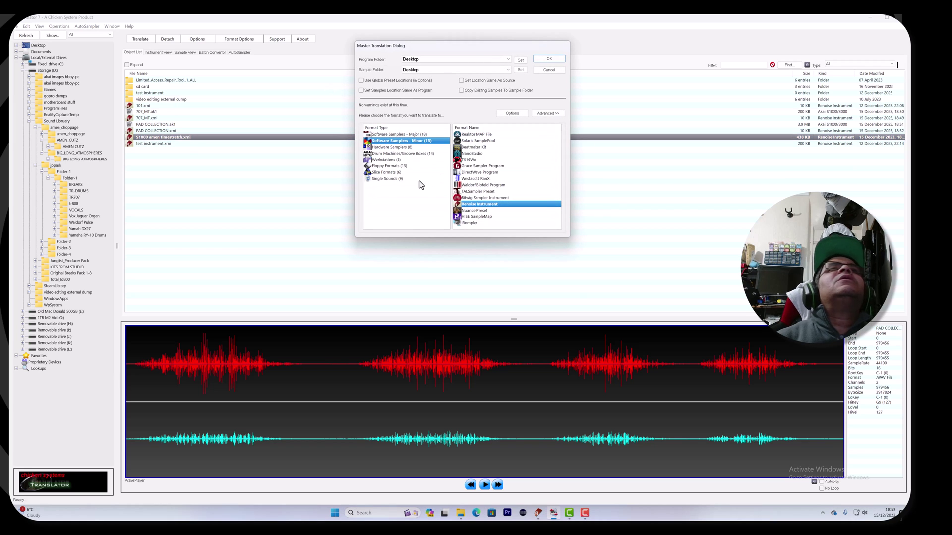
pyautogui.click(392, 179)
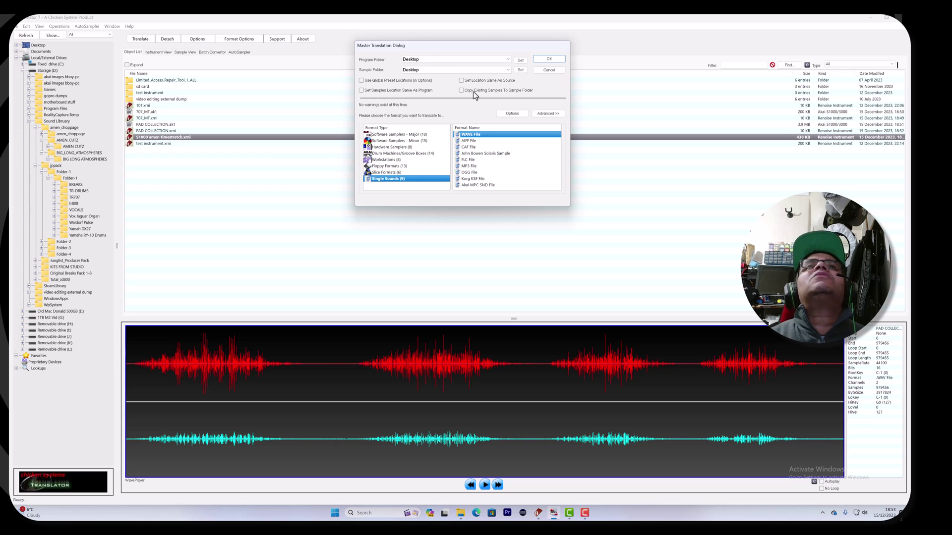
pyautogui.click(550, 59)
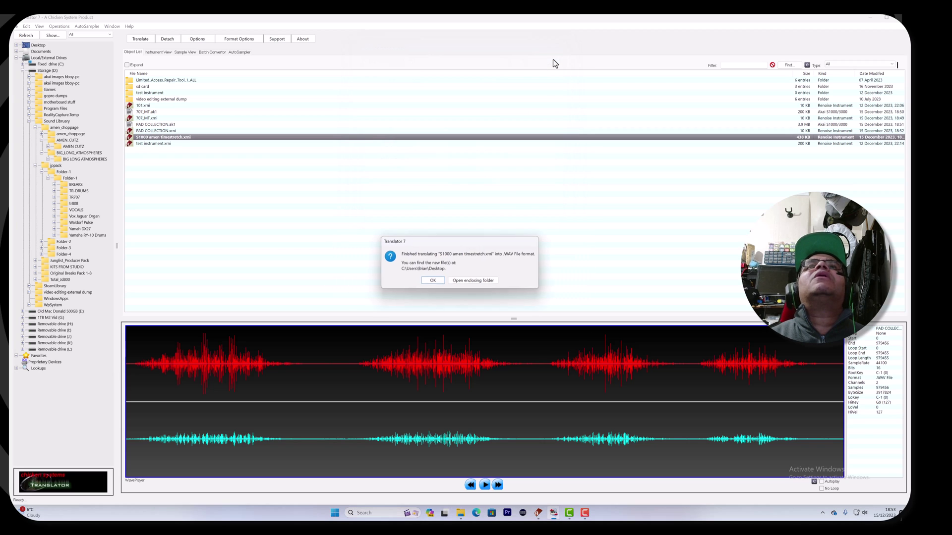
# Step: Check the new S1000 amen timestretch output folder, find it empty, and close it
pyautogui.click(471, 280)
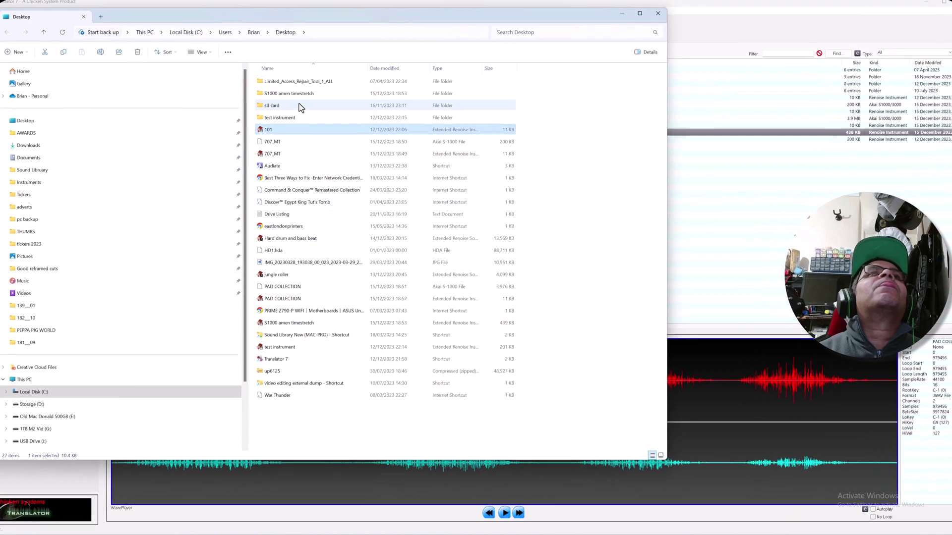
pyautogui.doubleClick(299, 124)
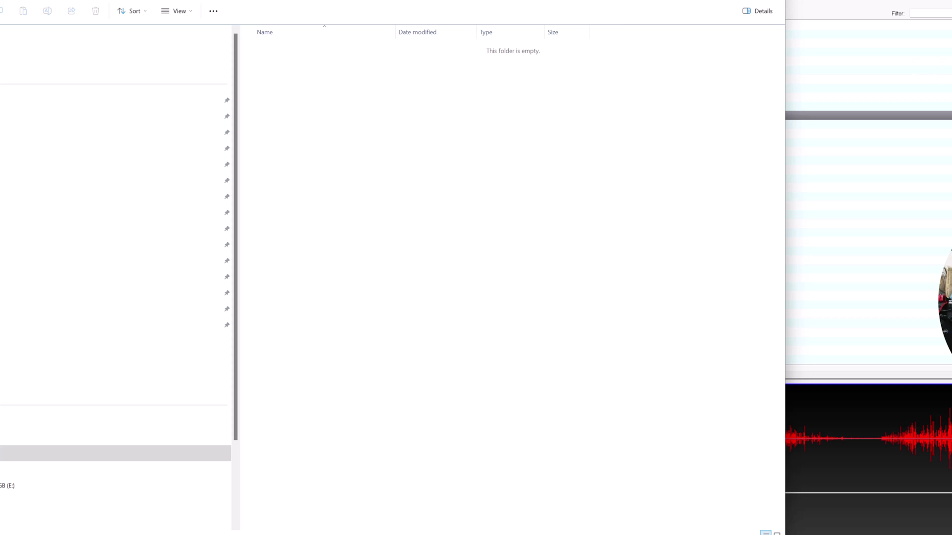
pyautogui.hotkey('alt', 'Tab')
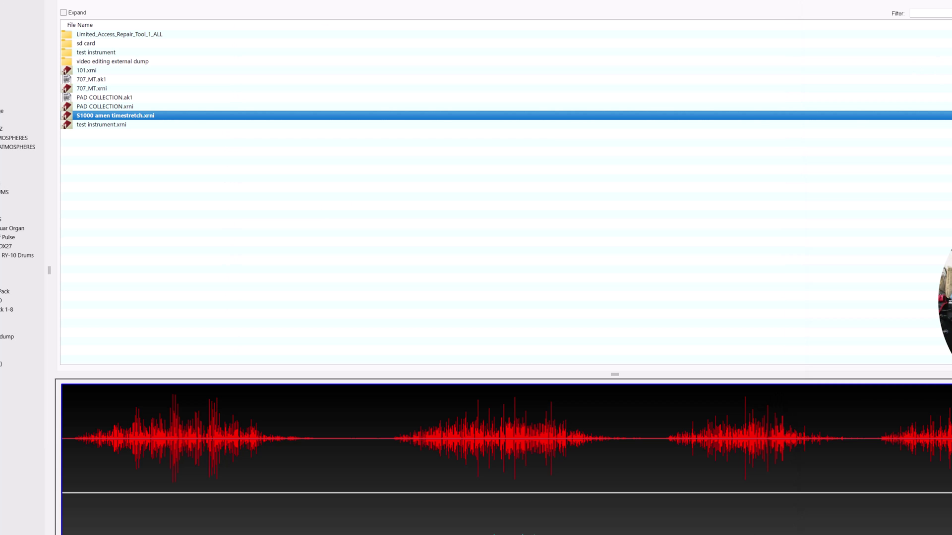